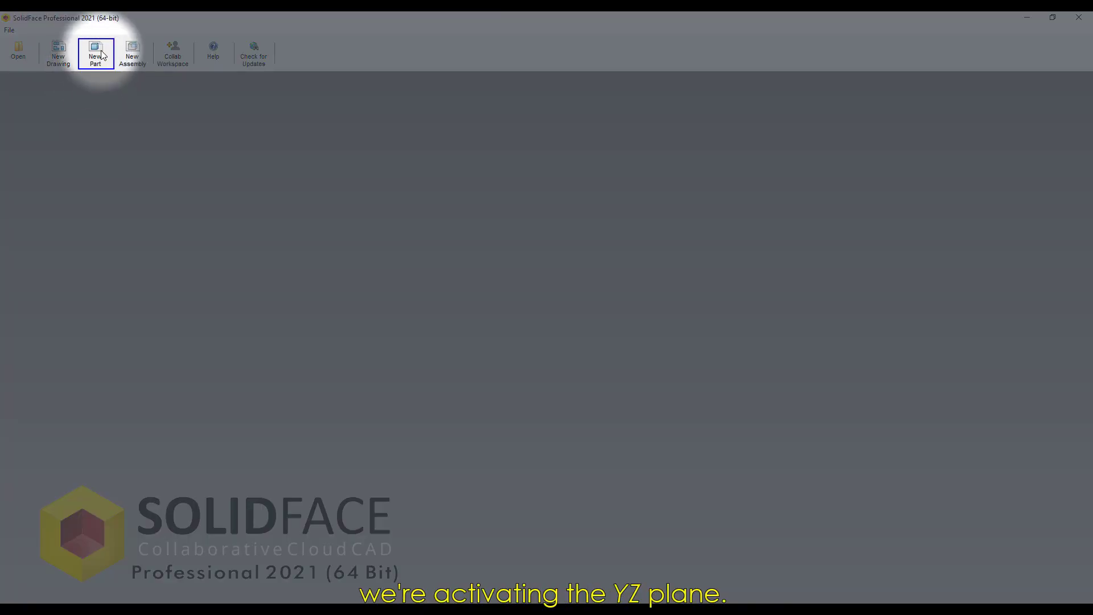
Step: Create a new part and start a sketch on the YZ Right Plane
{"action": "left_click", "coordinate": [101, 55]}
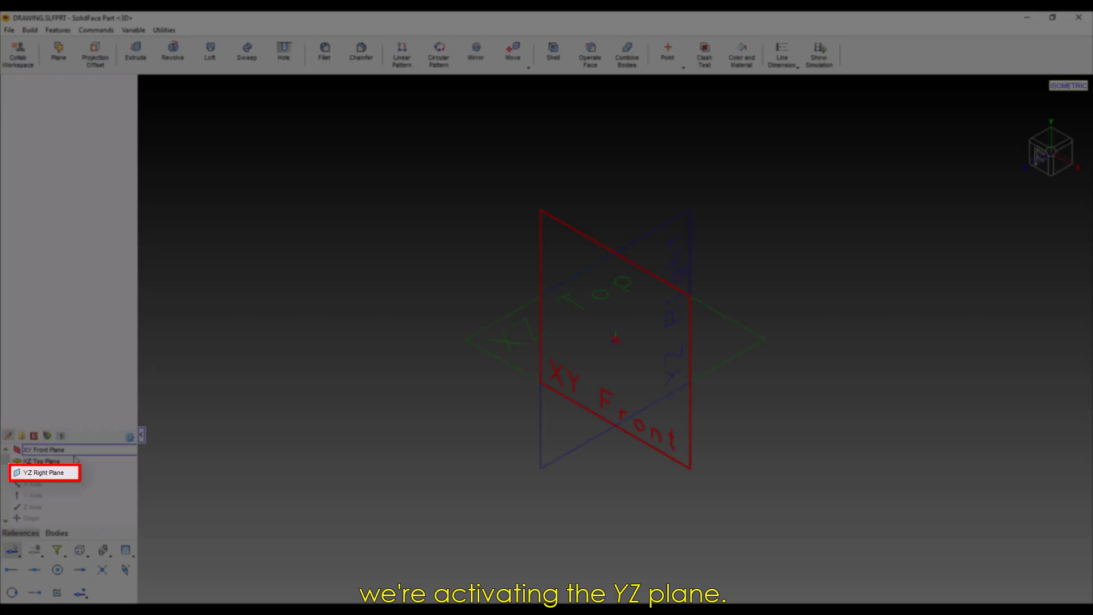
{"action": "left_click", "coordinate": [48, 474]}
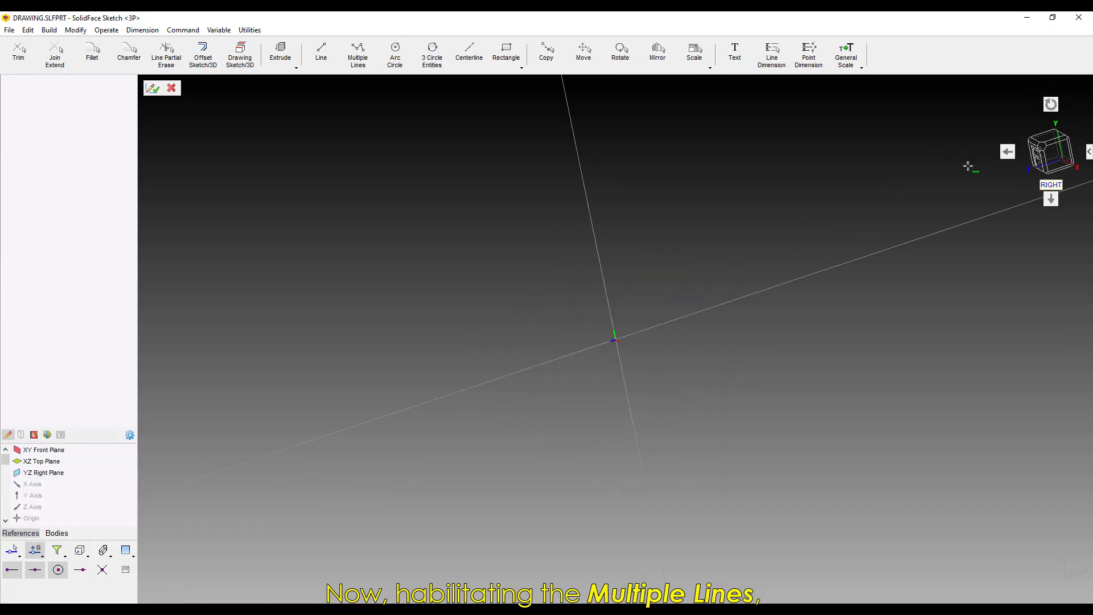
Step: Start the half profile at the origin with Multiple Lines: 10 up, 12 across, 2 up and 20 across
{"action": "left_click", "coordinate": [358, 57]}
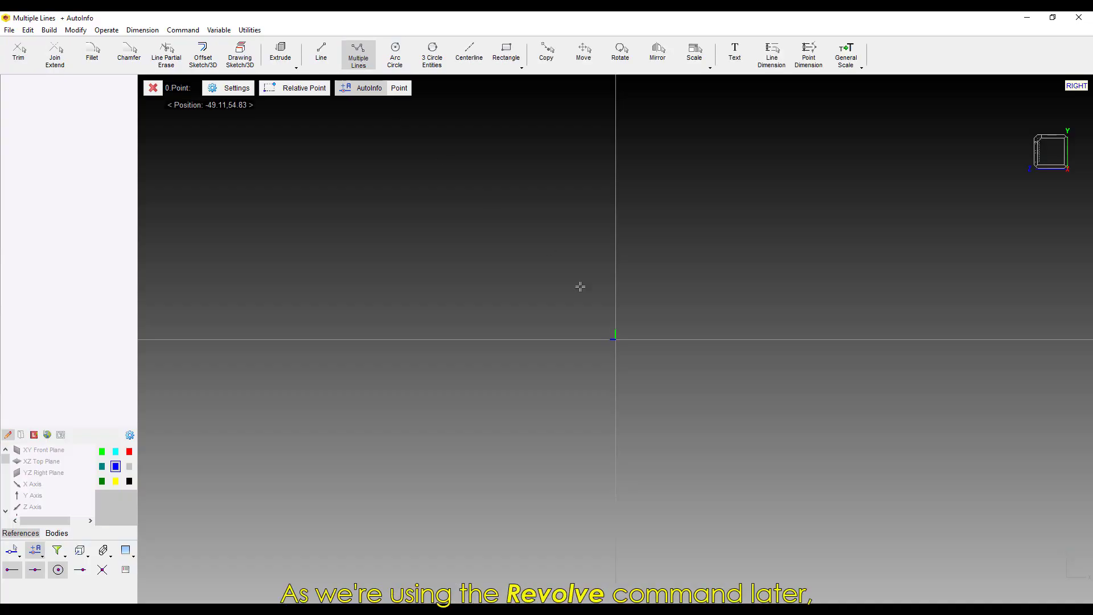
{"action": "left_click", "coordinate": [615, 339]}
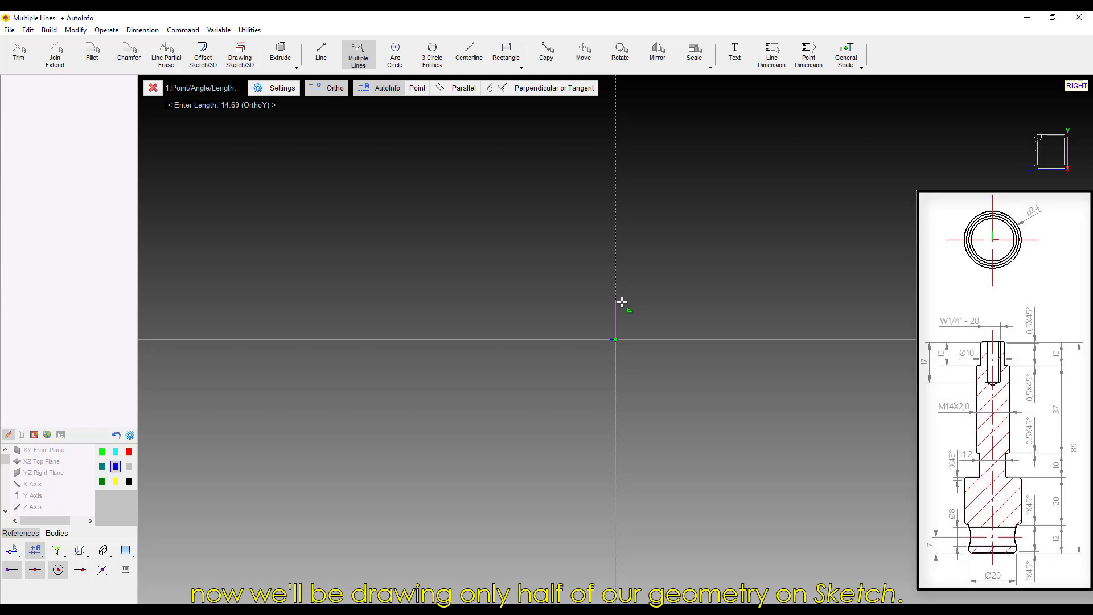
{"action": "middle_click_drag", "start_coordinate": [622, 302], "coordinate": [315, 296]}
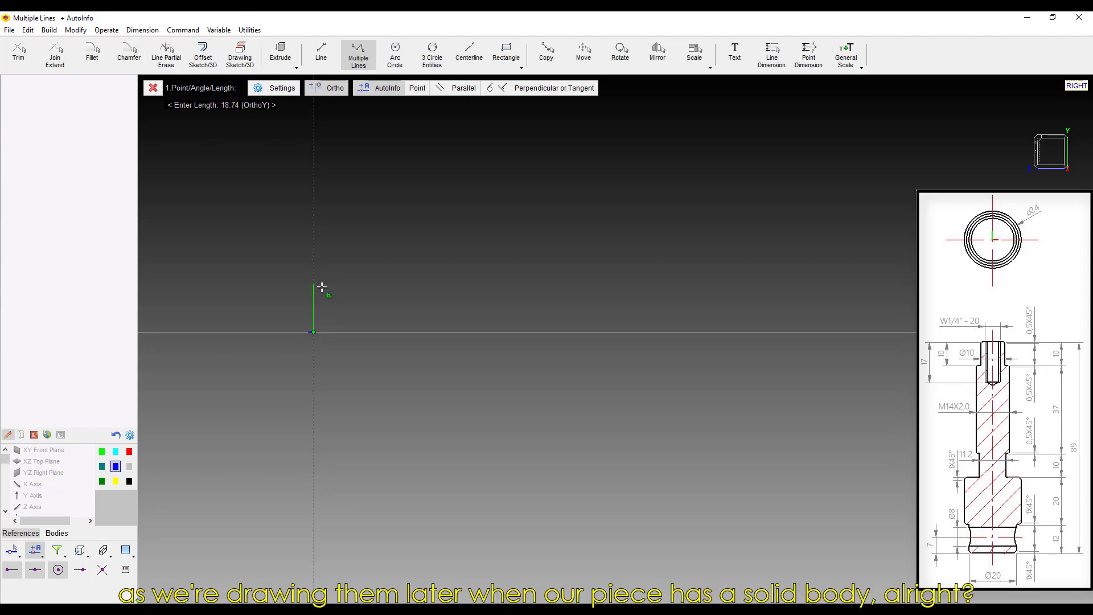
{"action": "scroll", "coordinate": [321, 299], "scroll_direction": "up", "scroll_amount": 1}
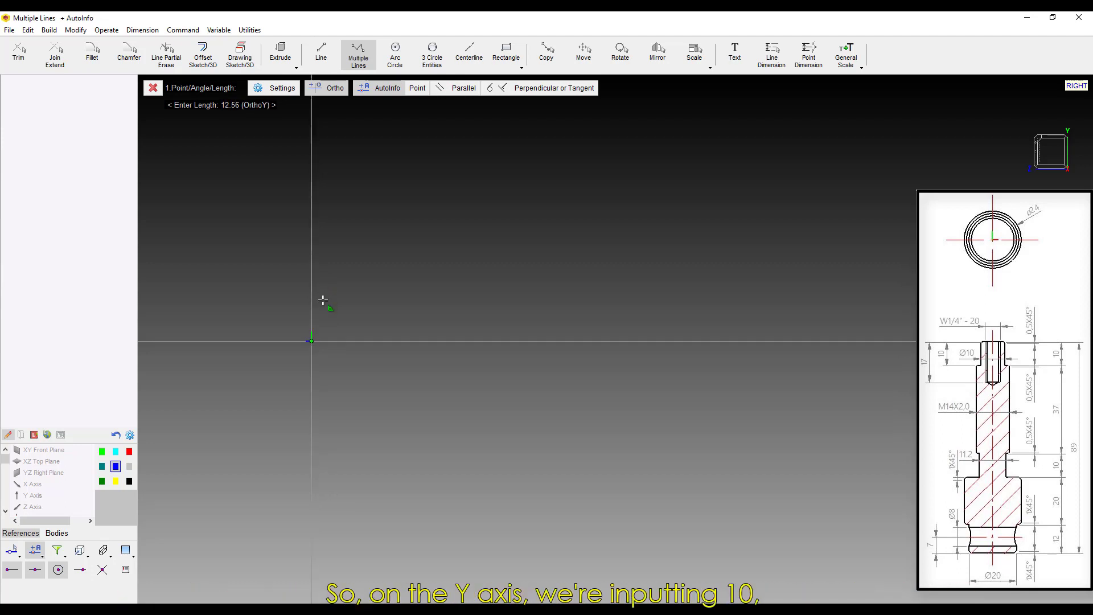
{"action": "type", "text": "10"}
{"action": "key", "text": "Return"}
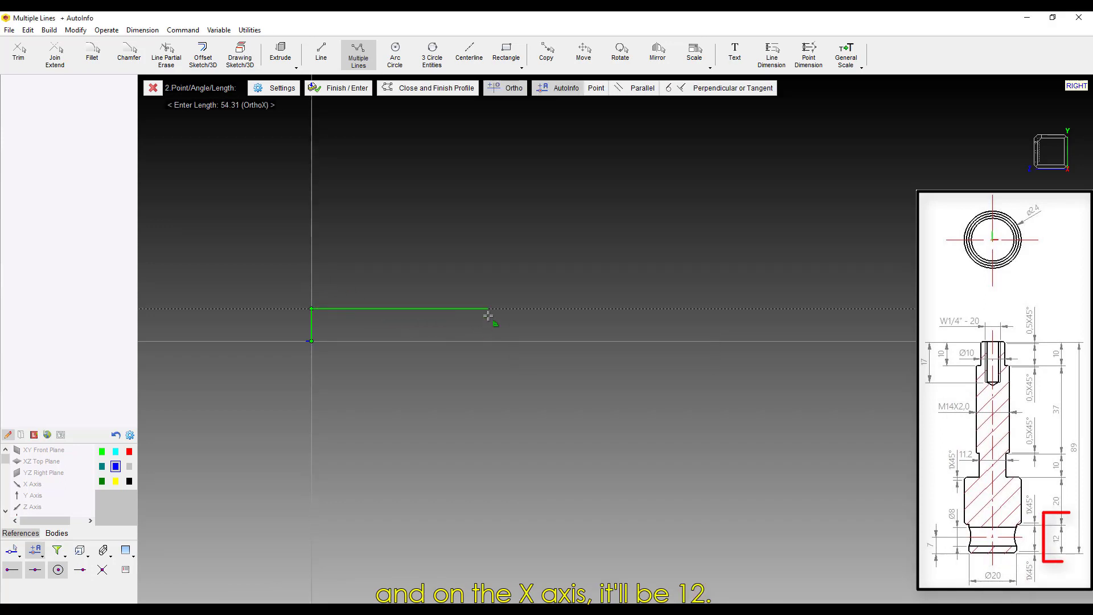
{"action": "type", "text": "12"}
{"action": "key", "text": "Return"}
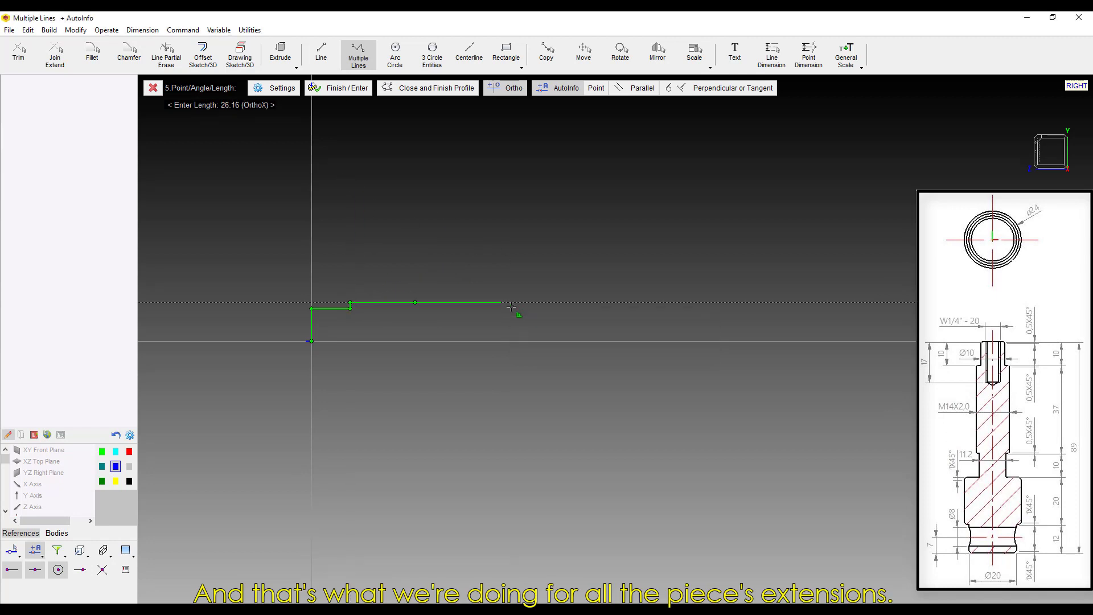
Step: Continue the profile with lines 6.4 down, 10 across and 1.4 up
{"action": "type", "text": "6.4"}
{"action": "key", "text": "Return"}
{"action": "type", "text": "10"}
{"action": "key", "text": "Return"}
{"action": "type", "text": "1.4"}
{"action": "key", "text": "Return"}
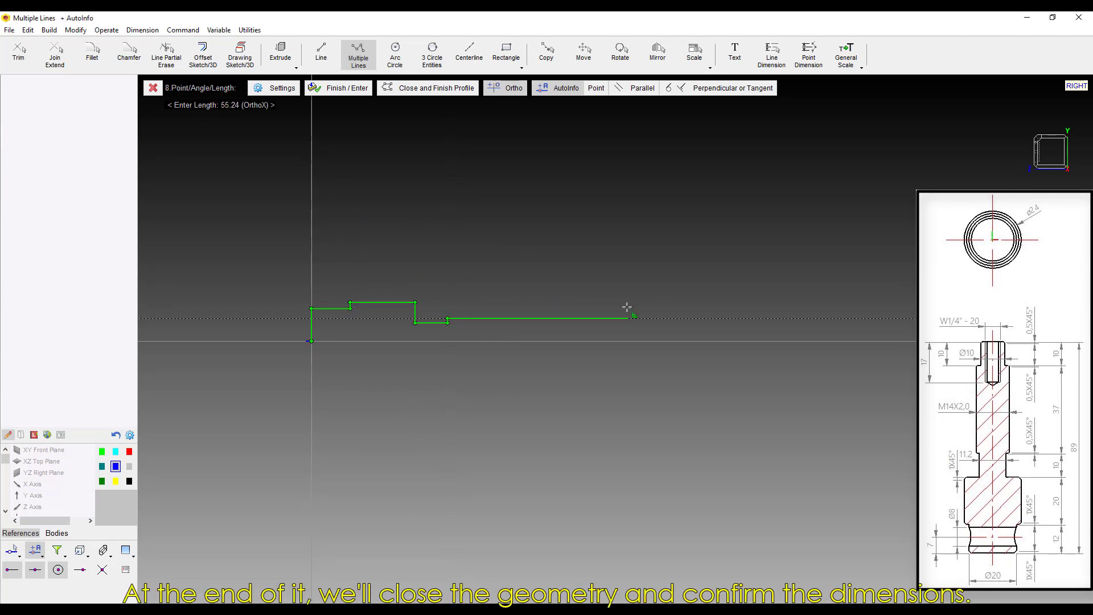
Step: Complete the profile with lines 37 across, 2 down, 10 across and 5 down to the axis, and close it
{"action": "type", "text": "37"}
{"action": "key", "text": "Return"}
{"action": "type", "text": "2"}
{"action": "key", "text": "Return"}
{"action": "type", "text": "10"}
{"action": "key", "text": "Return"}
{"action": "type", "text": "5"}
{"action": "key", "text": "Return"}
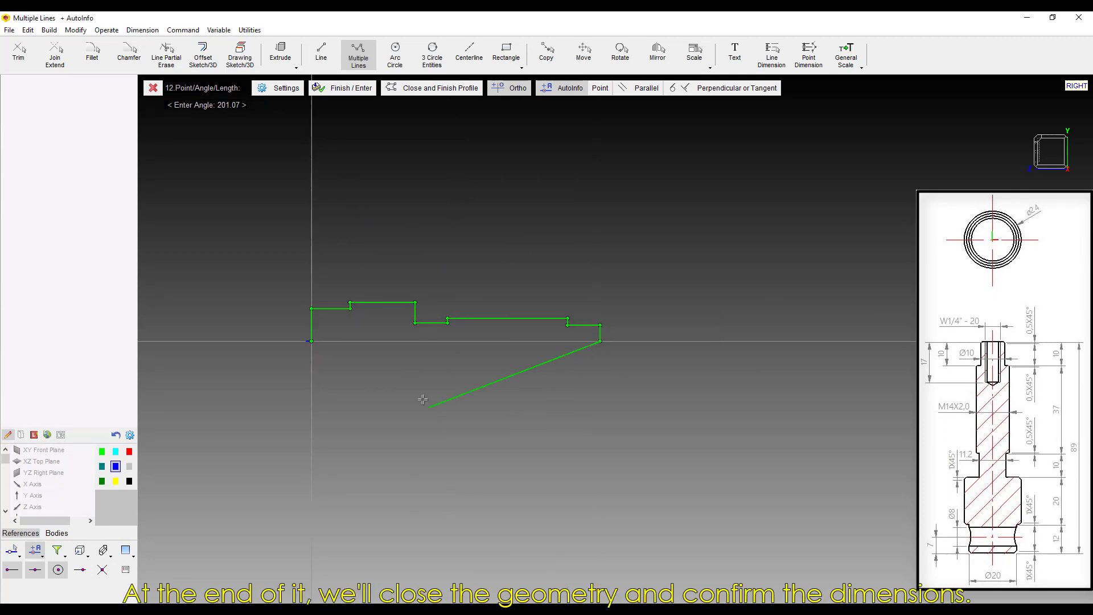
{"action": "left_click", "coordinate": [432, 89]}
Step: Place parametric dimensions on the profile's section lengths and step heights, accepting the drawn values
{"action": "left_click", "coordinate": [281, 323]}
{"action": "key", "text": "Return"}
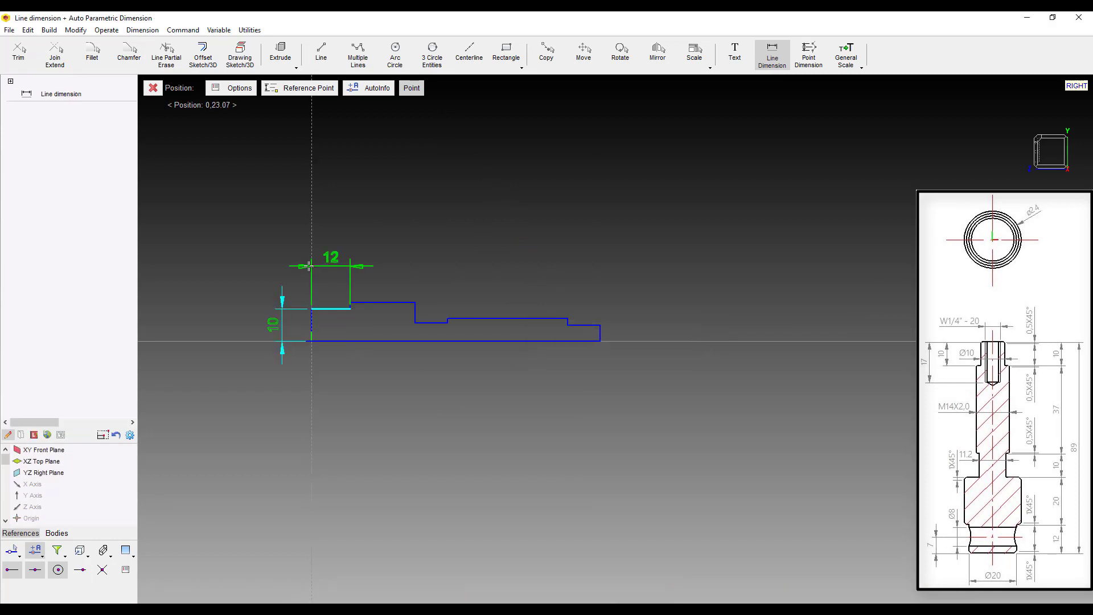
{"action": "left_click", "coordinate": [329, 267]}
{"action": "key", "text": "Return"}
{"action": "left_click", "coordinate": [326, 358]}
{"action": "key", "text": "Return"}
{"action": "left_click", "coordinate": [382, 266]}
{"action": "key", "text": "Return"}
{"action": "left_click", "coordinate": [395, 361]}
{"action": "key", "text": "Return"}
{"action": "left_click", "coordinate": [433, 267]}
{"action": "key", "text": "Return"}
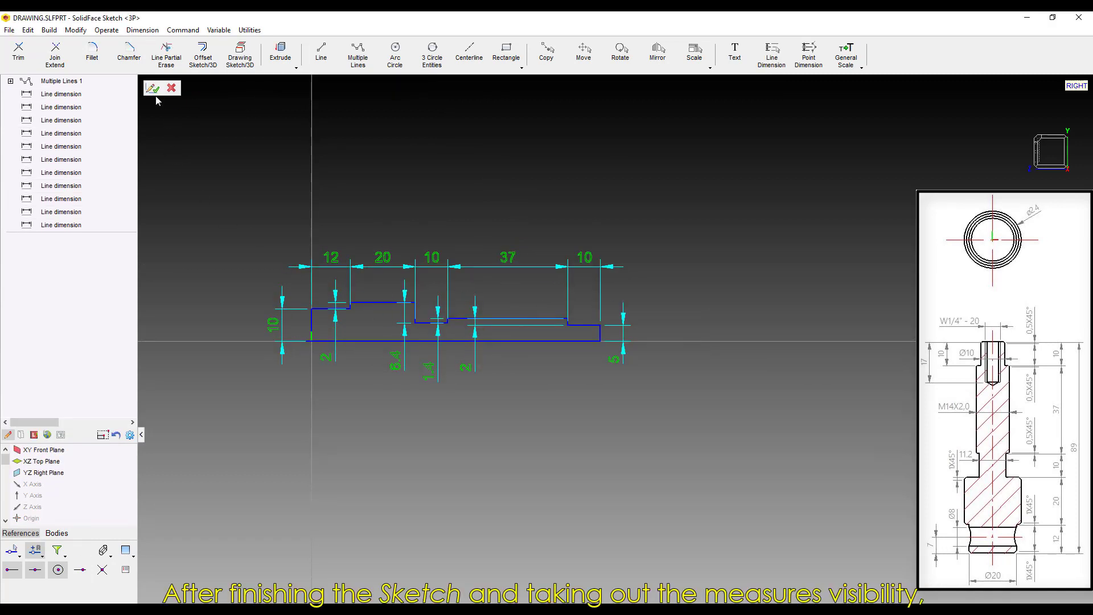
Step: Finish the profile sketch and hide its dimensions
{"action": "left_click", "coordinate": [153, 92]}
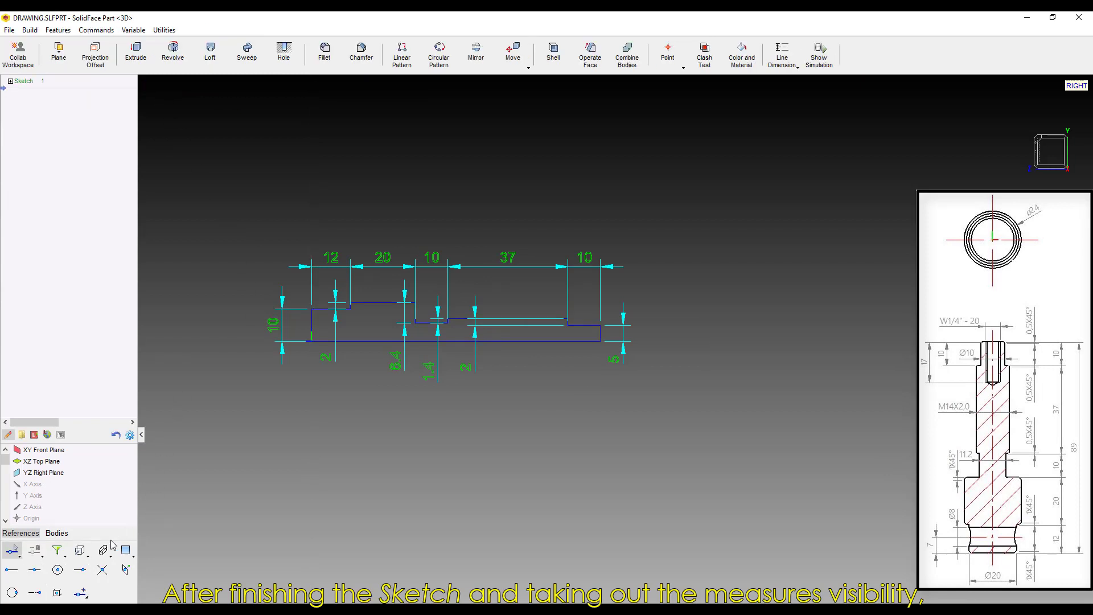
{"action": "left_click", "coordinate": [65, 553]}
{"action": "left_click", "coordinate": [36, 569]}
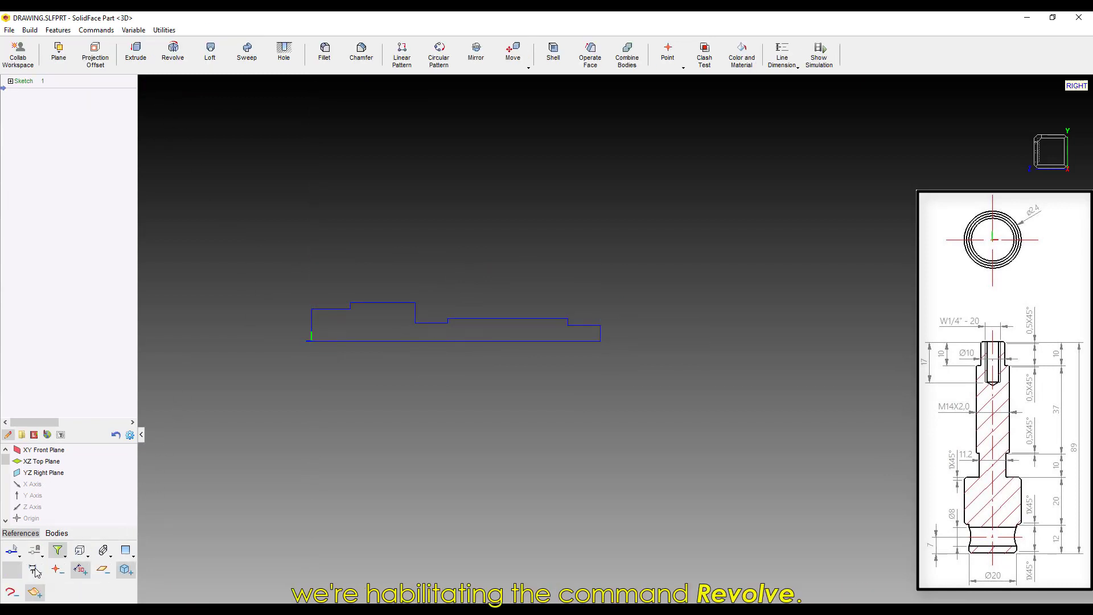
Step: Revolve the closed profile a full turn as a boss about its long base line
{"action": "left_click", "coordinate": [178, 57]}
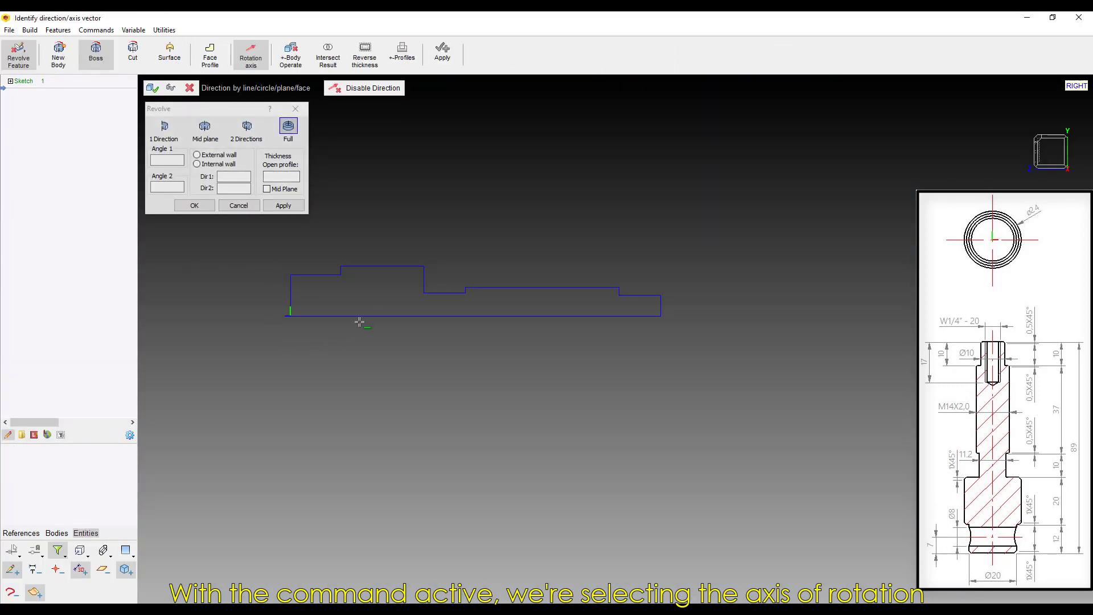
{"action": "left_click", "coordinate": [368, 317]}
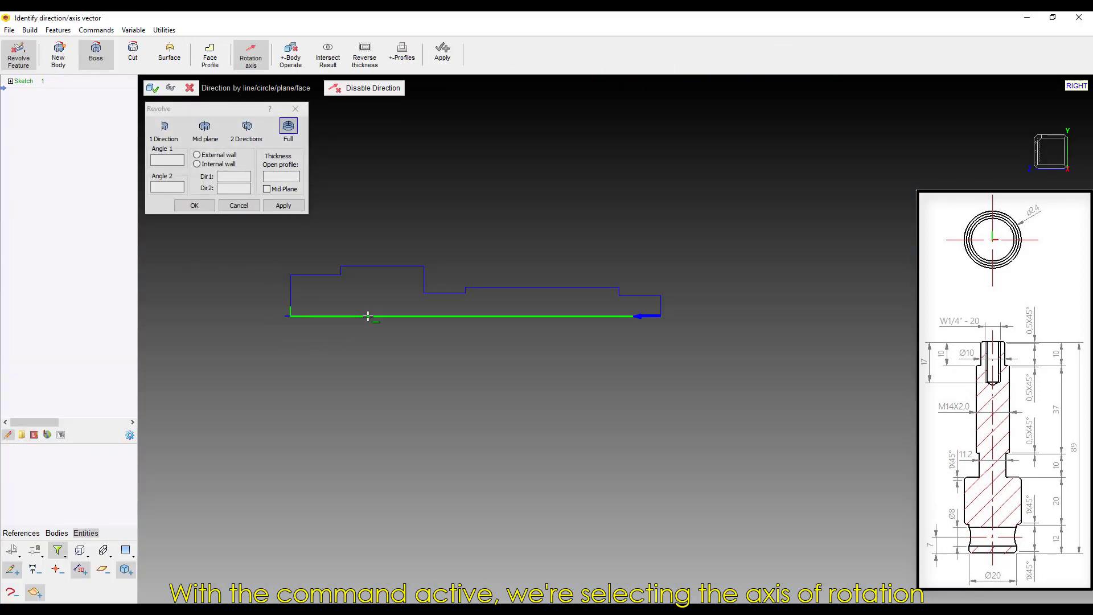
{"action": "left_click", "coordinate": [403, 267]}
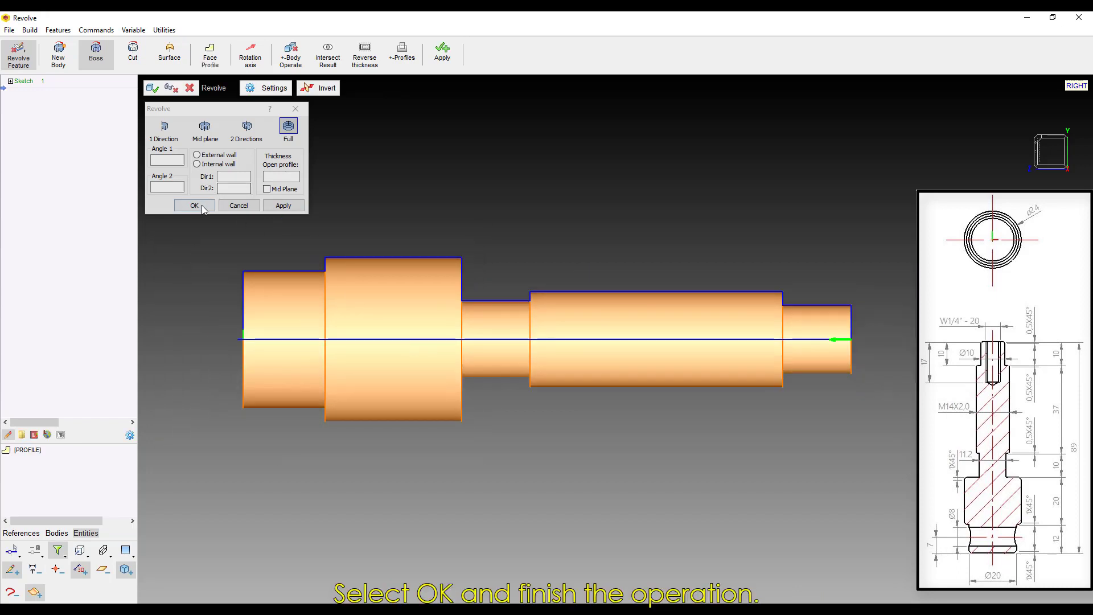
{"action": "left_click", "coordinate": [194, 205]}
Step: Start a new sketch on the YZ Right Plane and section the body with Create Sketch Section
{"action": "mouse_move", "coordinate": [178, 139]}
{"action": "middle_mouse_down"}
{"action": "mouse_move", "coordinate": [298, 371]}
{"action": "mouse_move", "coordinate": [459, 469]}
{"action": "middle_mouse_up"}
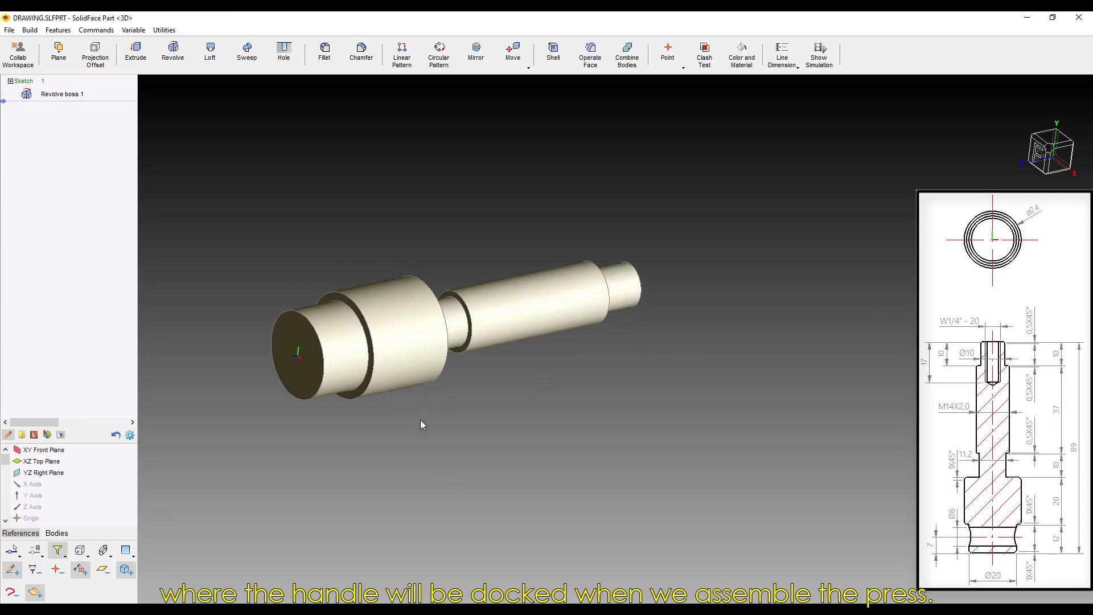
{"action": "mouse_move", "coordinate": [422, 425]}
{"action": "middle_mouse_down"}
{"action": "mouse_move", "coordinate": [456, 508]}
{"action": "mouse_move", "coordinate": [430, 510]}
{"action": "middle_mouse_up"}
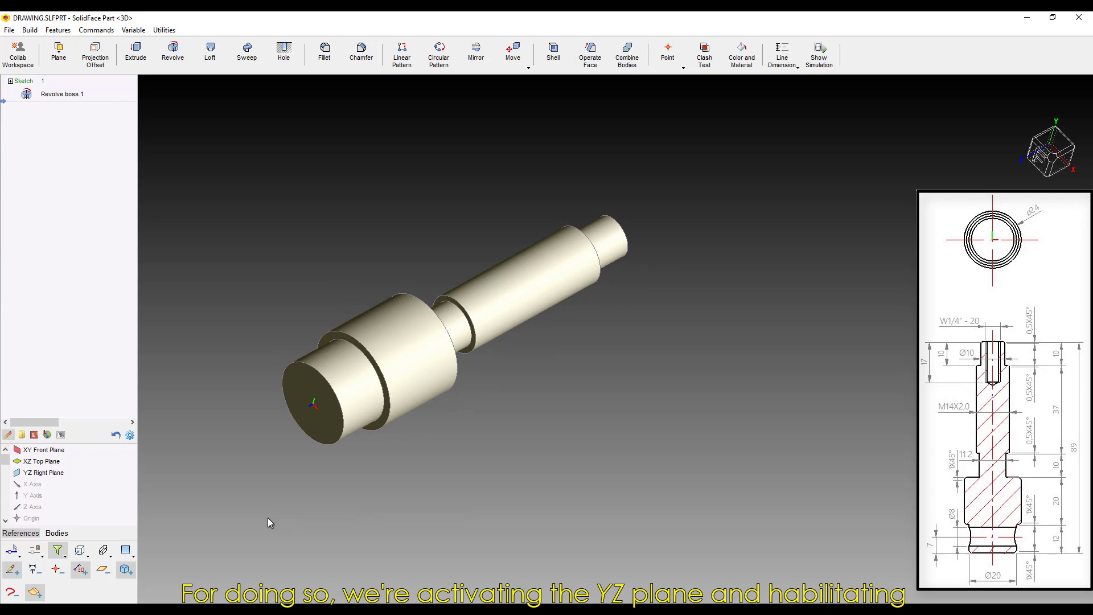
{"action": "left_click", "coordinate": [41, 473]}
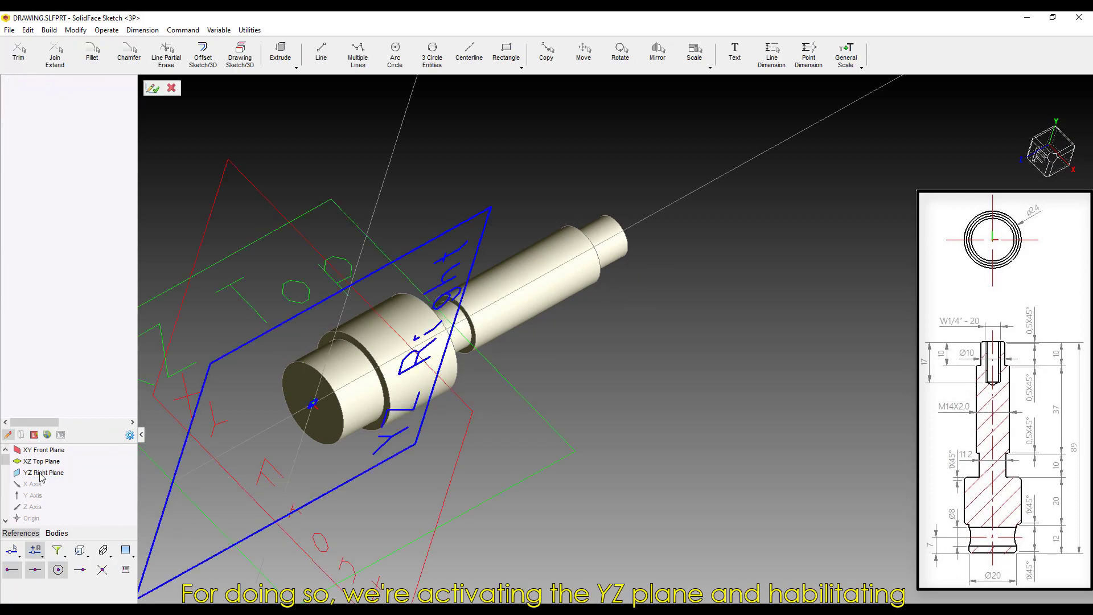
{"action": "mouse_move", "coordinate": [598, 590]}
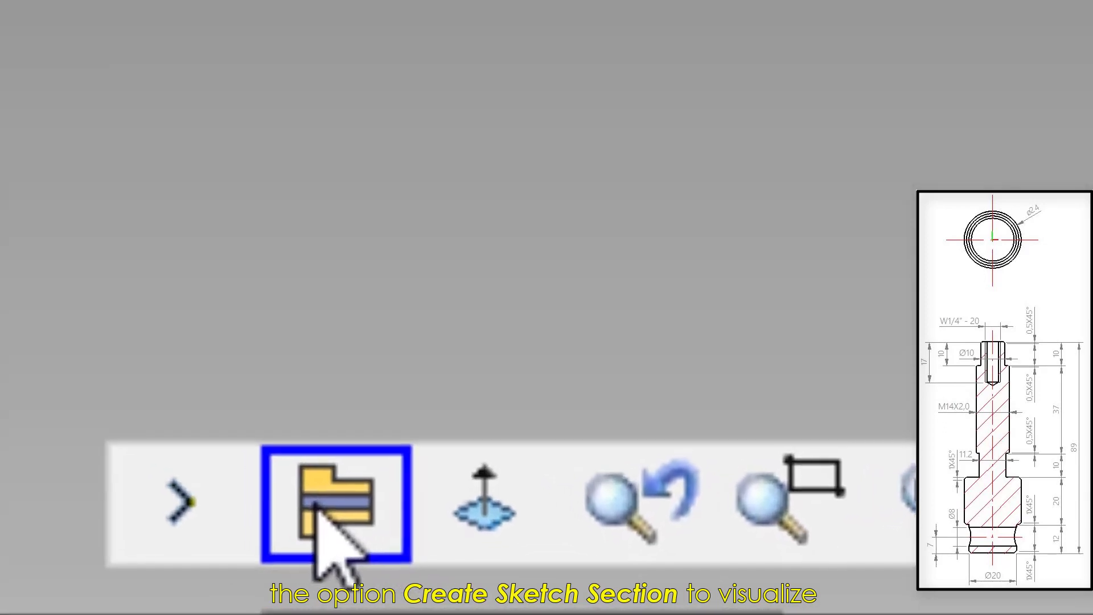
{"action": "left_click", "coordinate": [319, 516]}
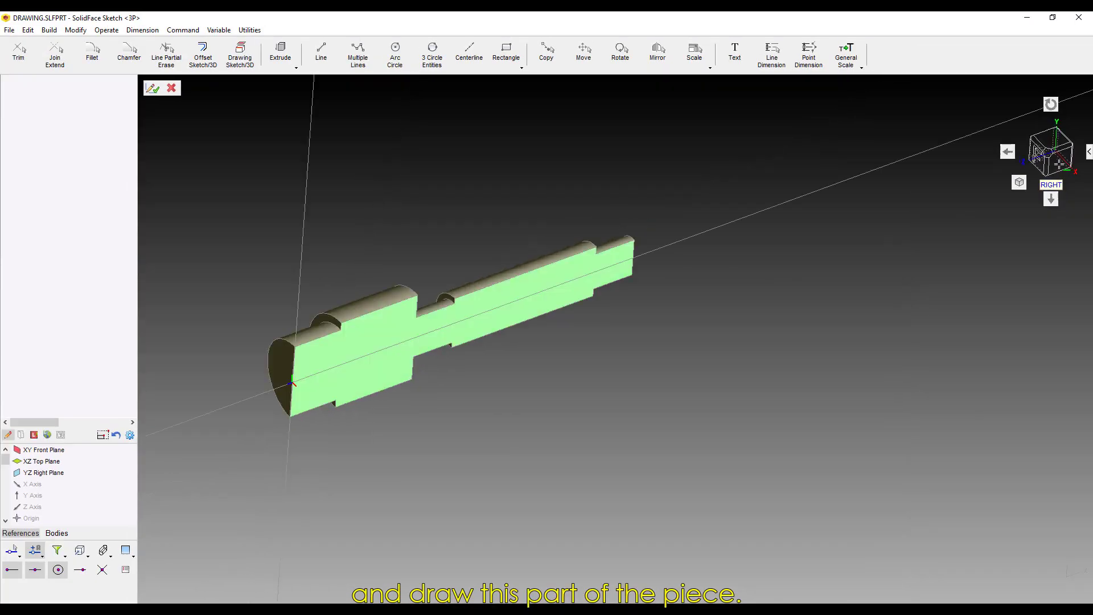
{"action": "left_click", "coordinate": [1059, 164]}
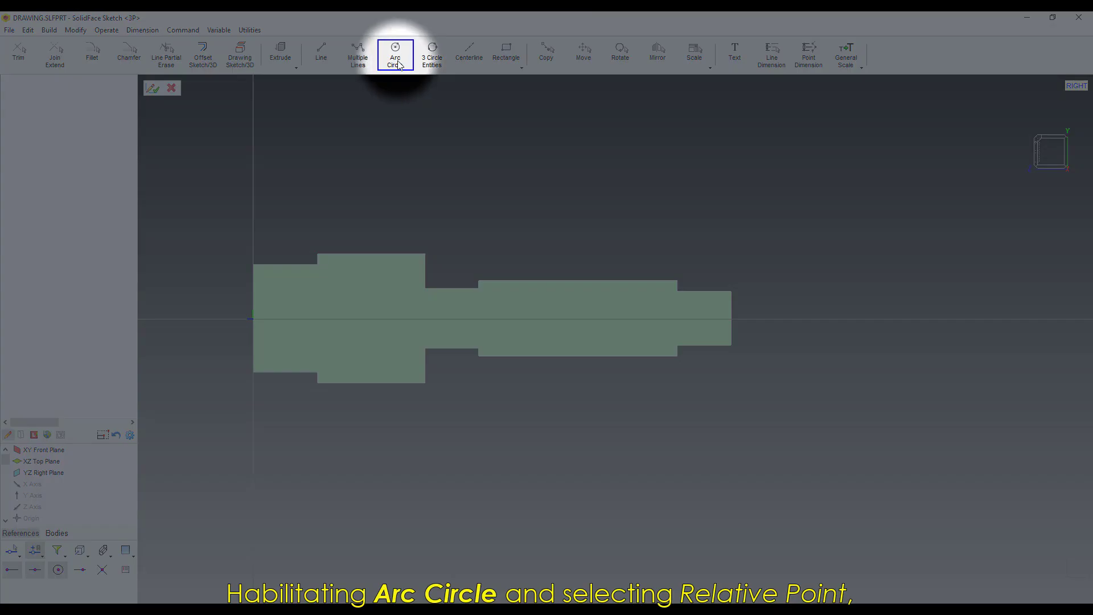
Step: Draw a circle in the 12-long end section, centred about 6.5 in X and 6.6 in Y from its upper outer corner
{"action": "left_click", "coordinate": [397, 57]}
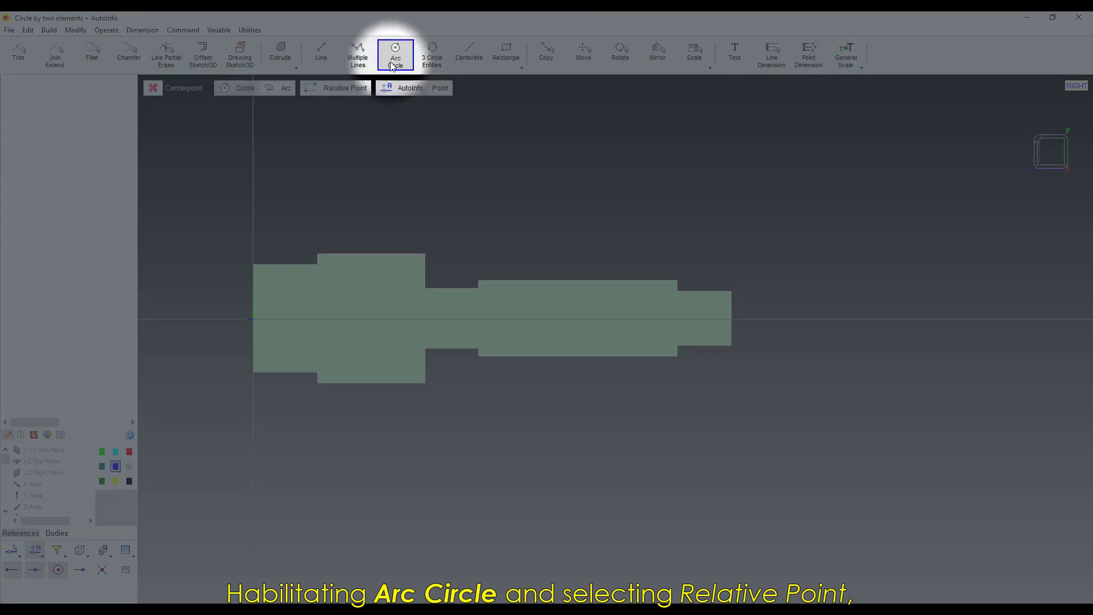
{"action": "left_click", "coordinate": [326, 91]}
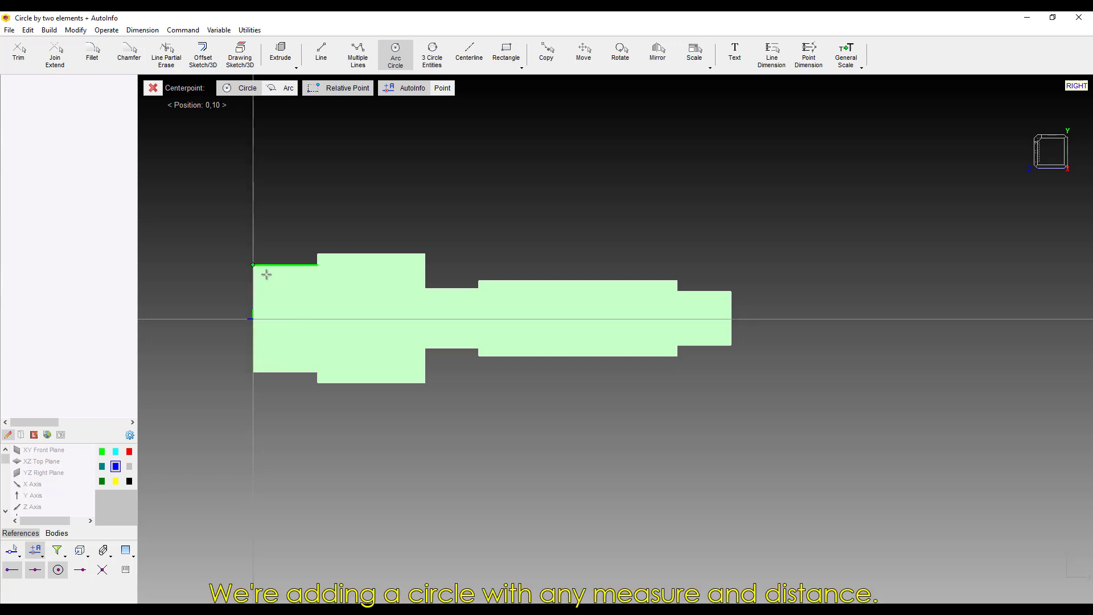
{"action": "left_click", "coordinate": [288, 300]}
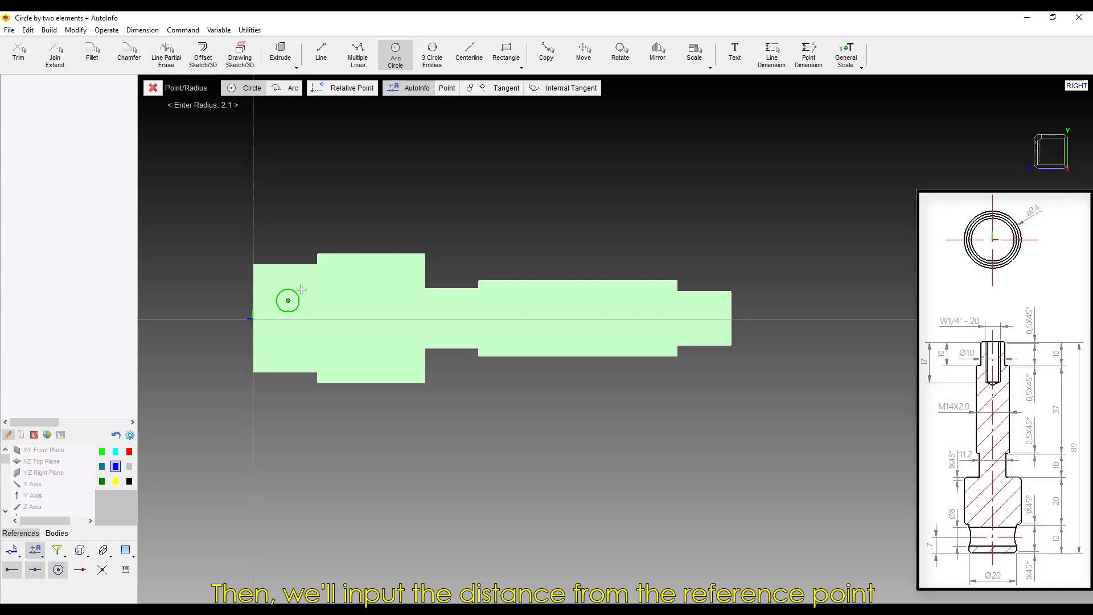
{"action": "left_click", "coordinate": [302, 290]}
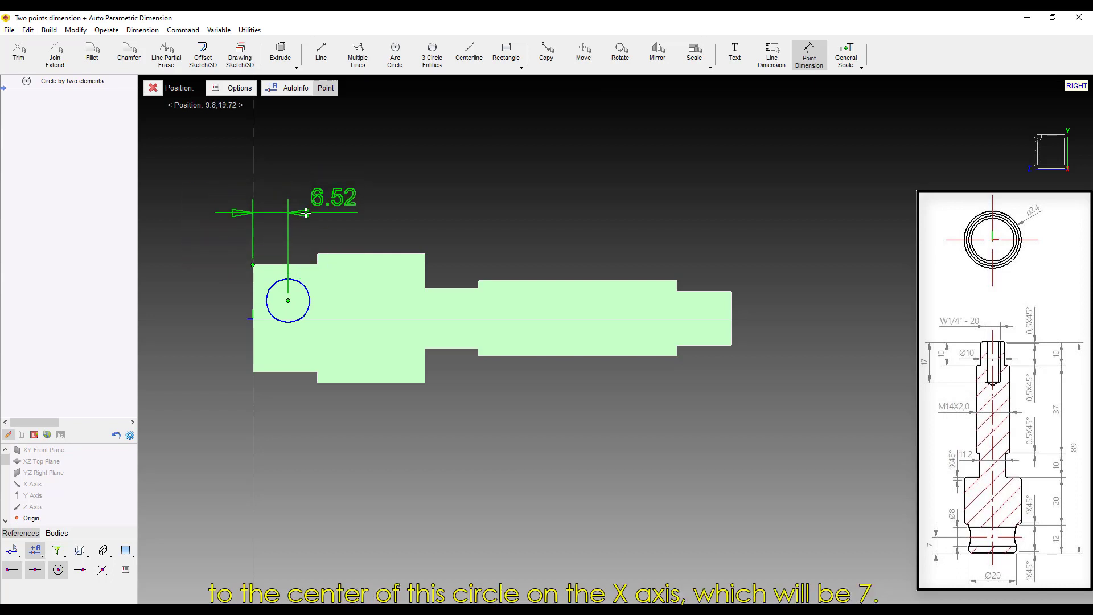
Step: Set the circle centre's distances from the reference corner to 7 in X and 10 in Y
{"action": "left_click", "coordinate": [310, 215]}
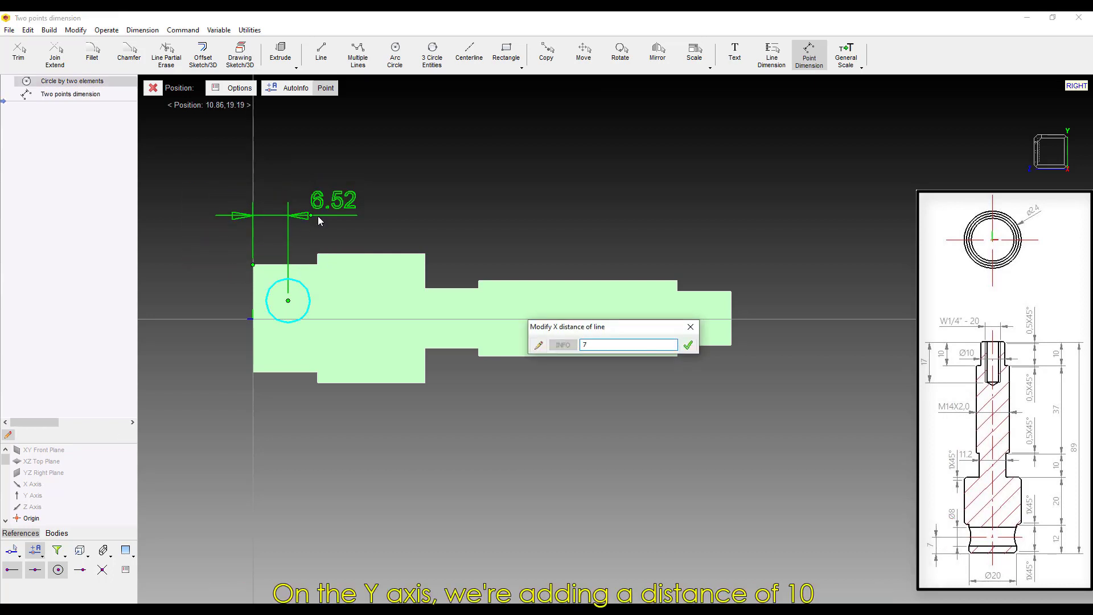
{"action": "key", "text": "Return"}
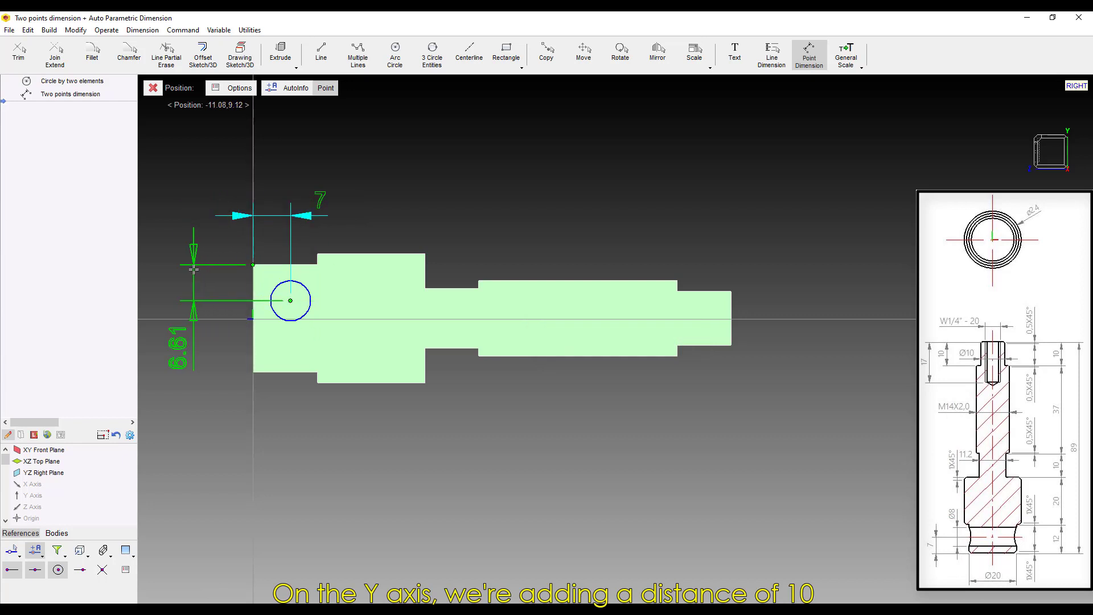
{"action": "left_click", "coordinate": [193, 268]}
{"action": "type", "text": "10"}
{"action": "key", "text": "Return"}
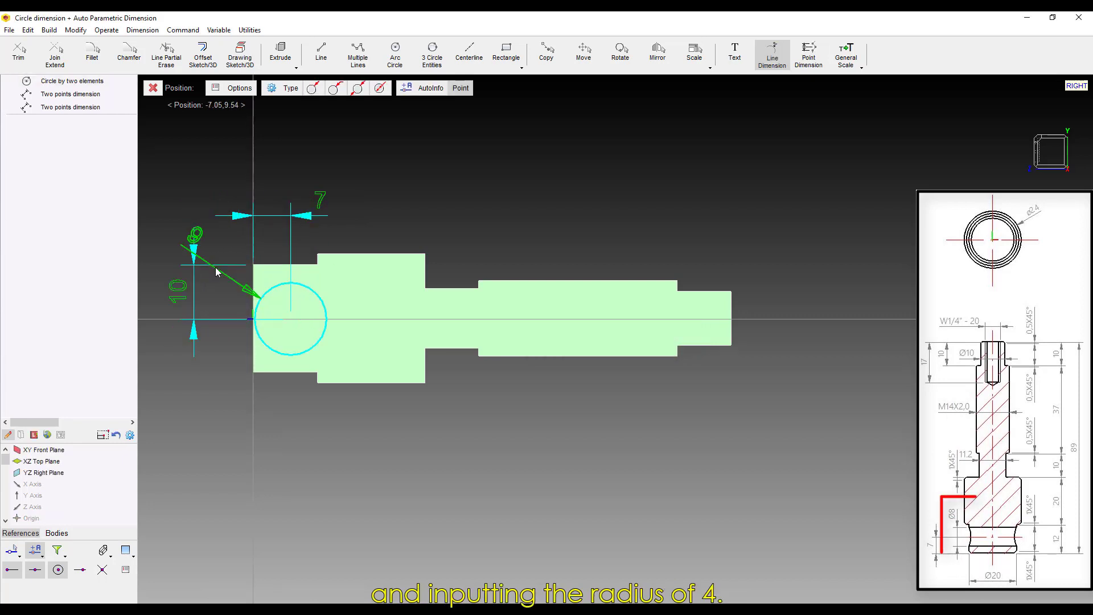
Step: Dimension the circle and set its size to a radius of 4 (Ø8)
{"action": "left_click", "coordinate": [428, 217]}
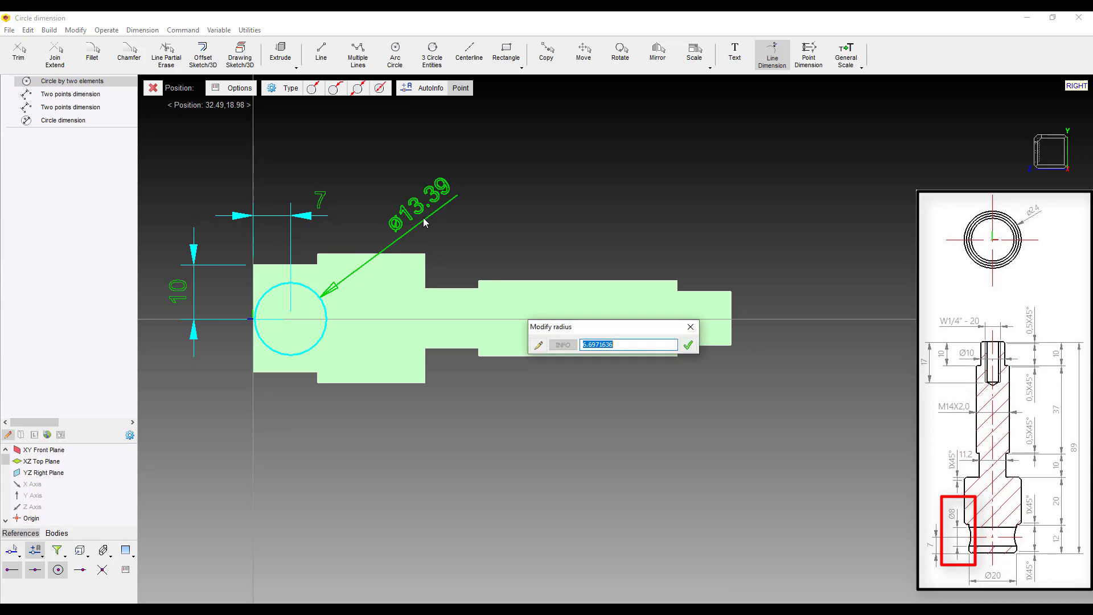
{"action": "type", "text": "8"}
{"action": "key", "text": "Return"}
Step: Start an extruded cut of the Ø8 circle, with the first direction ending at the cylindrical face of the 12-long end section
{"action": "scroll", "coordinate": [525, 250], "scroll_direction": "down", "scroll_amount": 1}
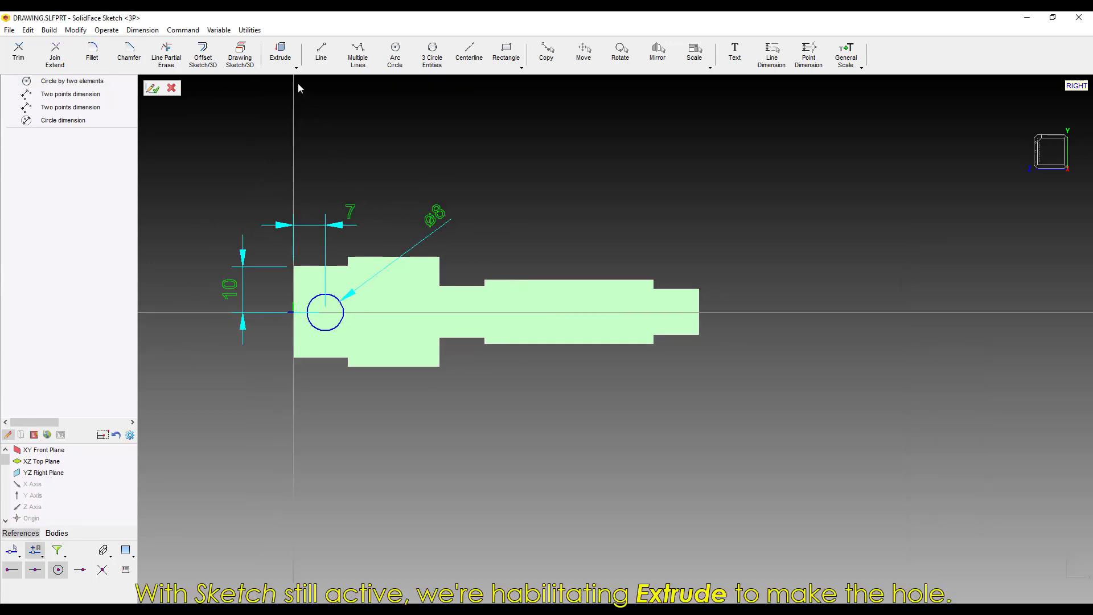
{"action": "left_click", "coordinate": [282, 57]}
{"action": "left_click", "coordinate": [283, 55]}
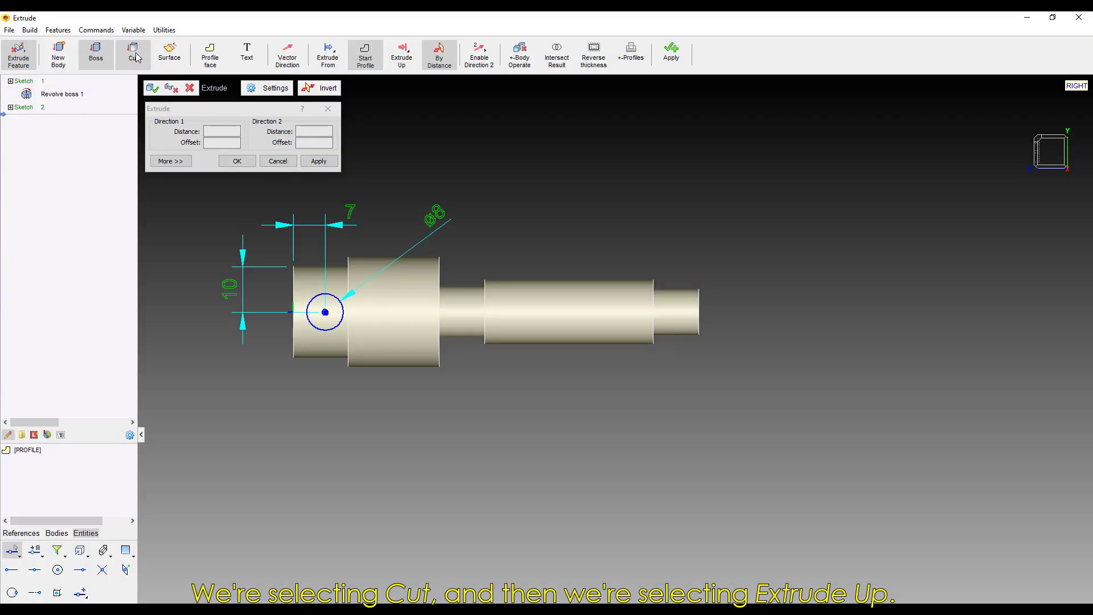
{"action": "left_click", "coordinate": [133, 51]}
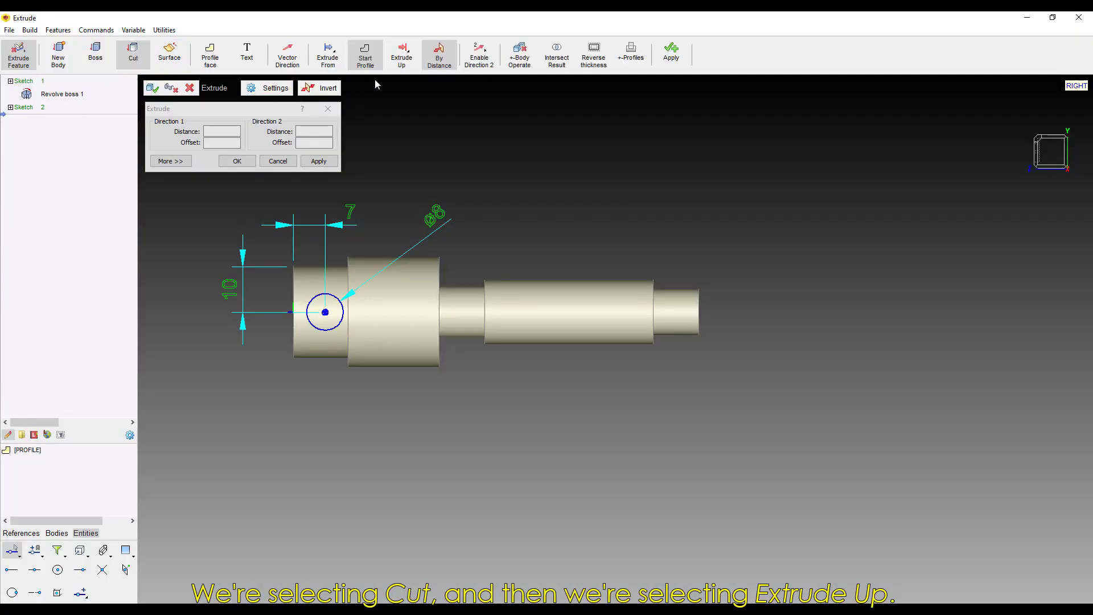
{"action": "left_click", "coordinate": [403, 57]}
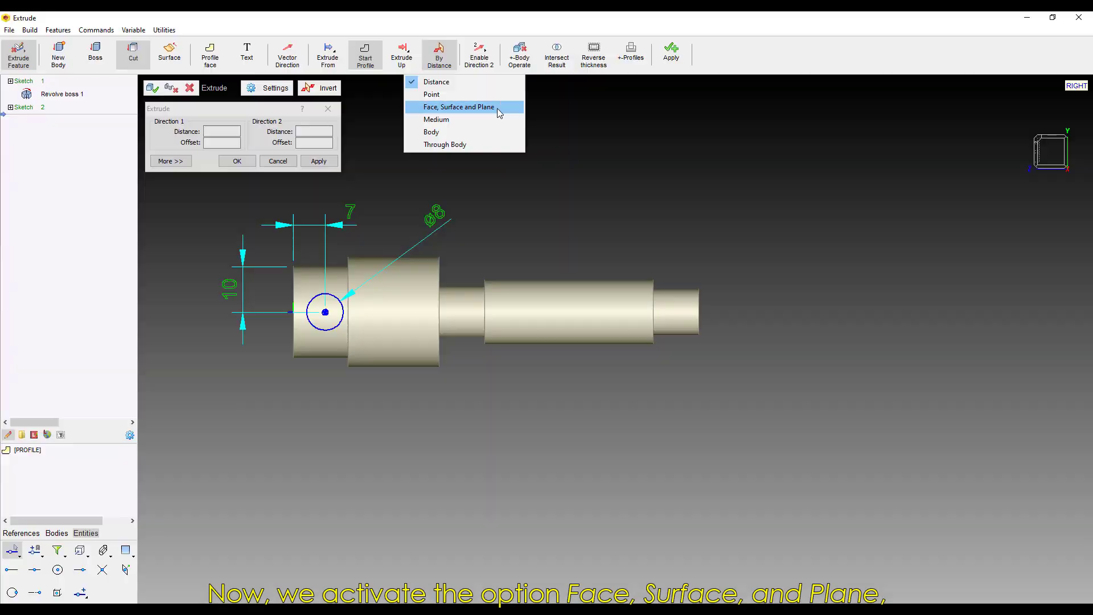
{"action": "left_click", "coordinate": [497, 109]}
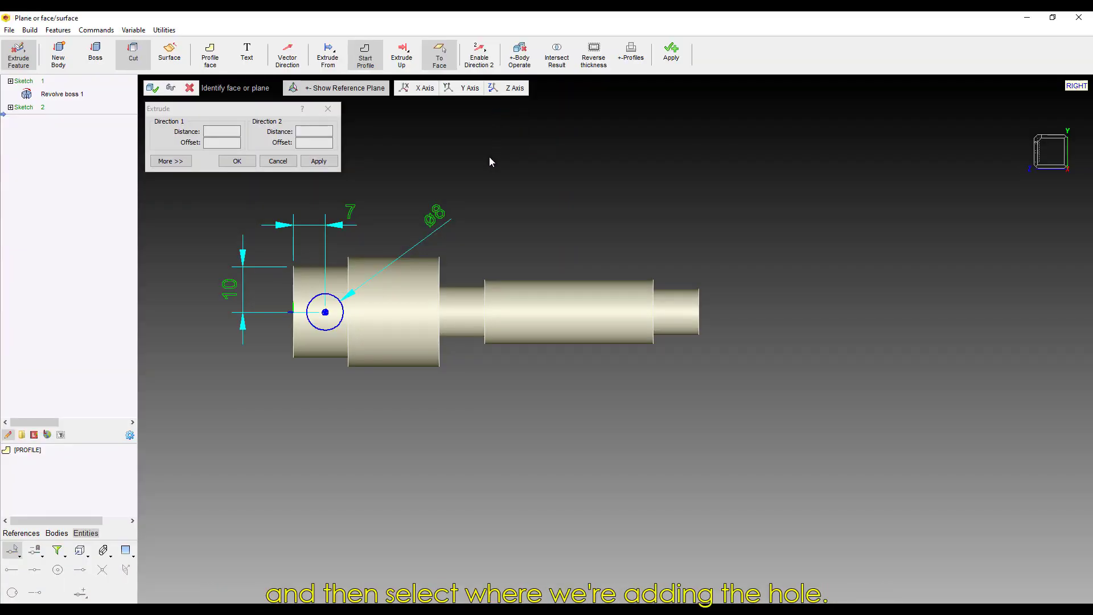
{"action": "left_click", "coordinate": [334, 283]}
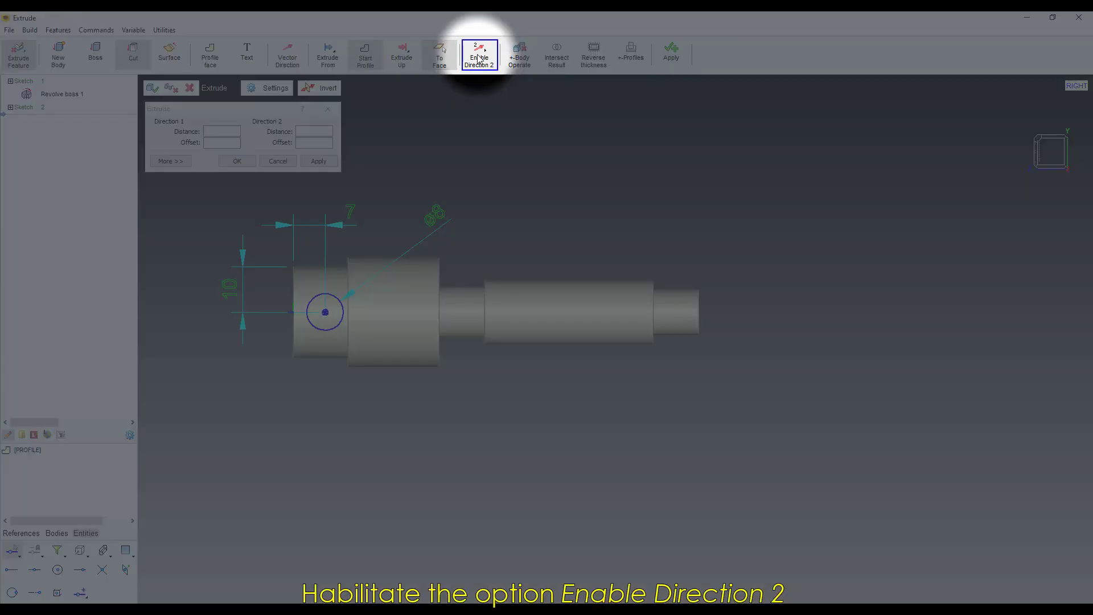
Step: Enable Direction 2 for the cut, end it at the end section's cylindrical face using Face, Surface and Plane, and complete the hole
{"action": "left_click", "coordinate": [478, 60]}
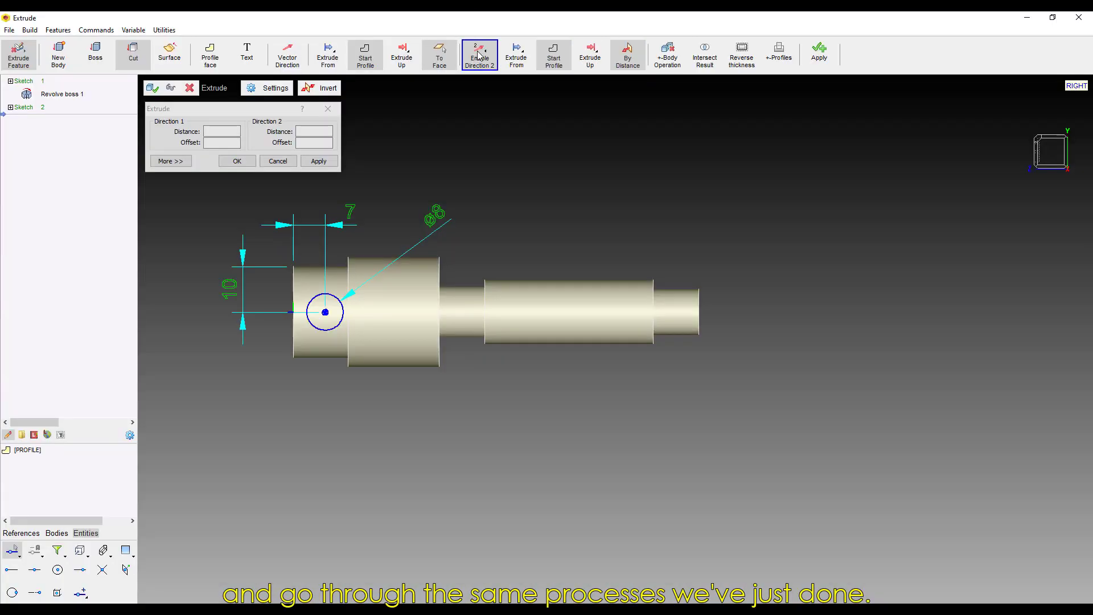
{"action": "left_click", "coordinate": [627, 57]}
{"action": "left_click", "coordinate": [658, 108]}
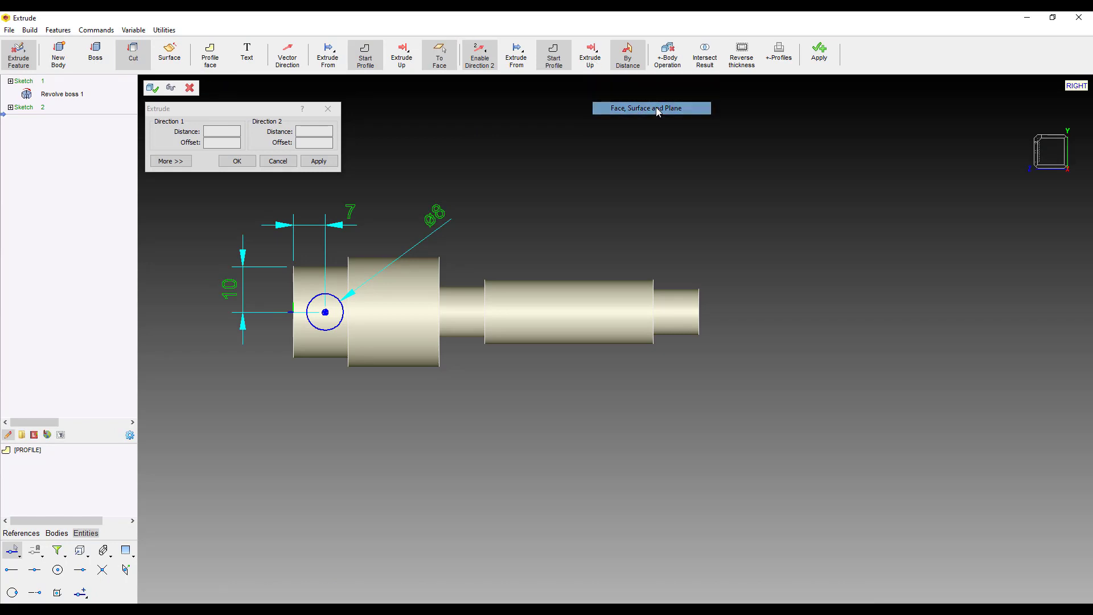
{"action": "left_click", "coordinate": [331, 278]}
{"action": "left_click", "coordinate": [235, 161]}
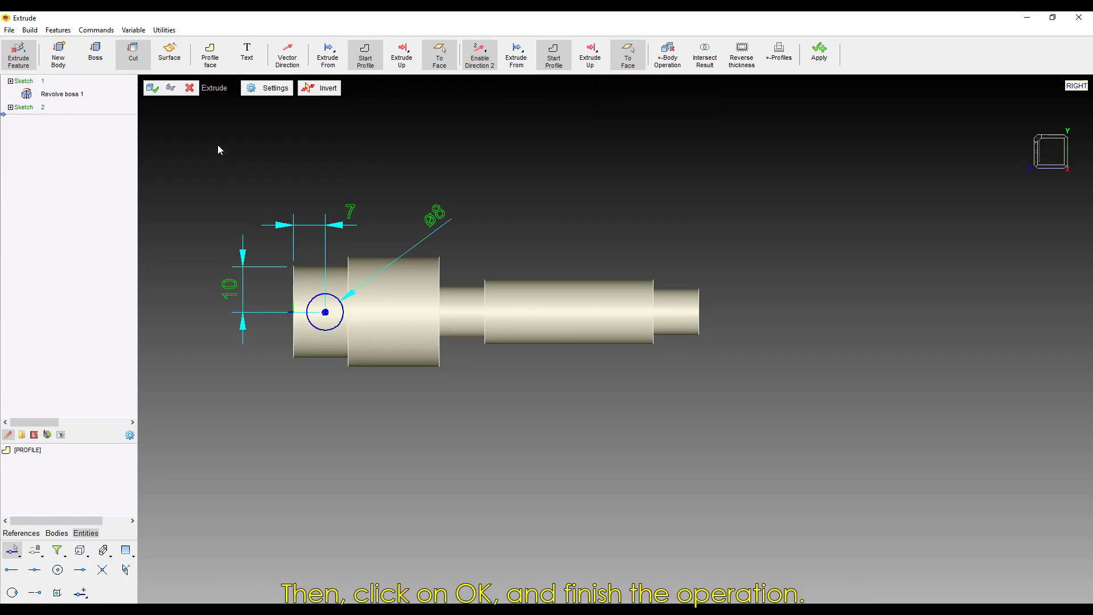
{"action": "left_click", "coordinate": [153, 88]}
Step: Hide all sketch dimensions on the model with the display filter
{"action": "middle_click_drag", "start_coordinate": [378, 434], "coordinate": [415, 449]}
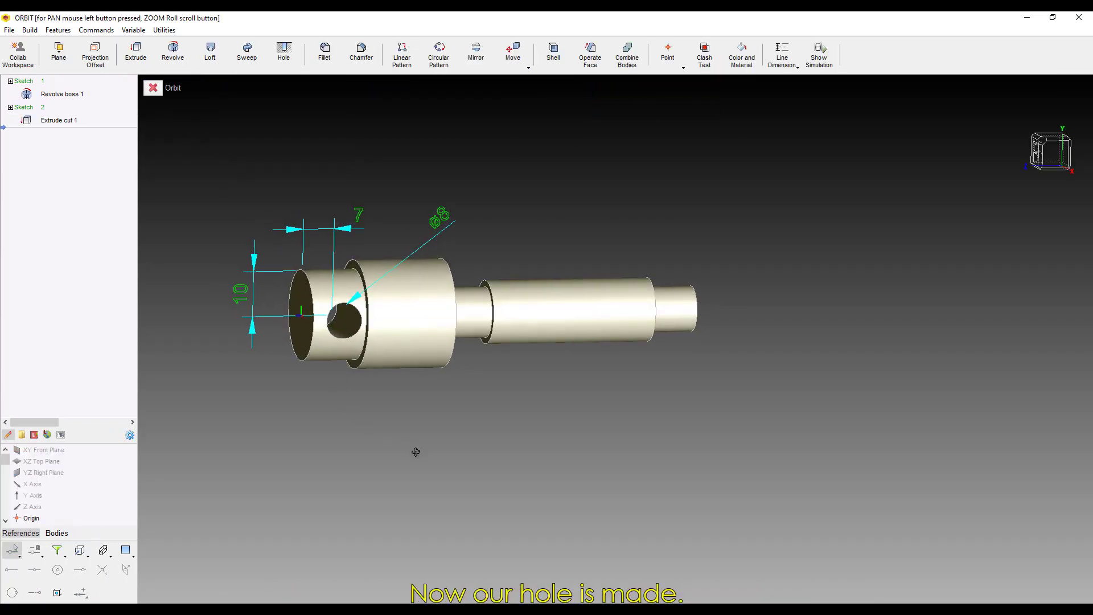
{"action": "left_click", "coordinate": [58, 550]}
{"action": "left_click", "coordinate": [35, 569]}
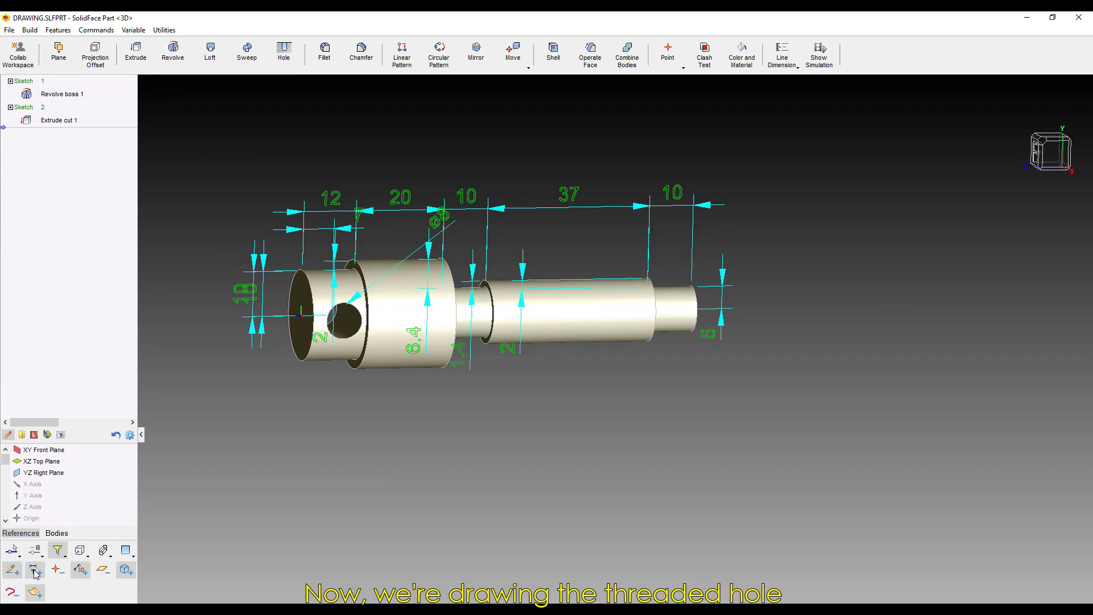
{"action": "left_click", "coordinate": [35, 569]}
Step: Define a Simple hole with a V Type end at 118° and a cosmetic ANSI thread of 1/4-20" UNC
{"action": "middle_click_drag", "start_coordinate": [334, 452], "coordinate": [334, 507]}
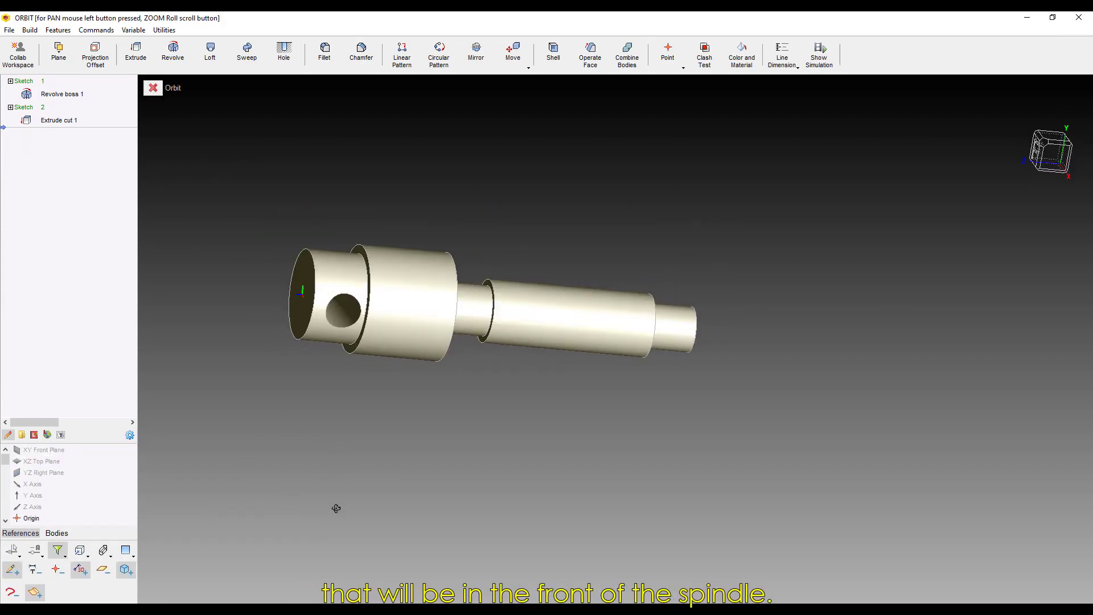
{"action": "middle_click_drag", "start_coordinate": [715, 476], "coordinate": [285, 485]}
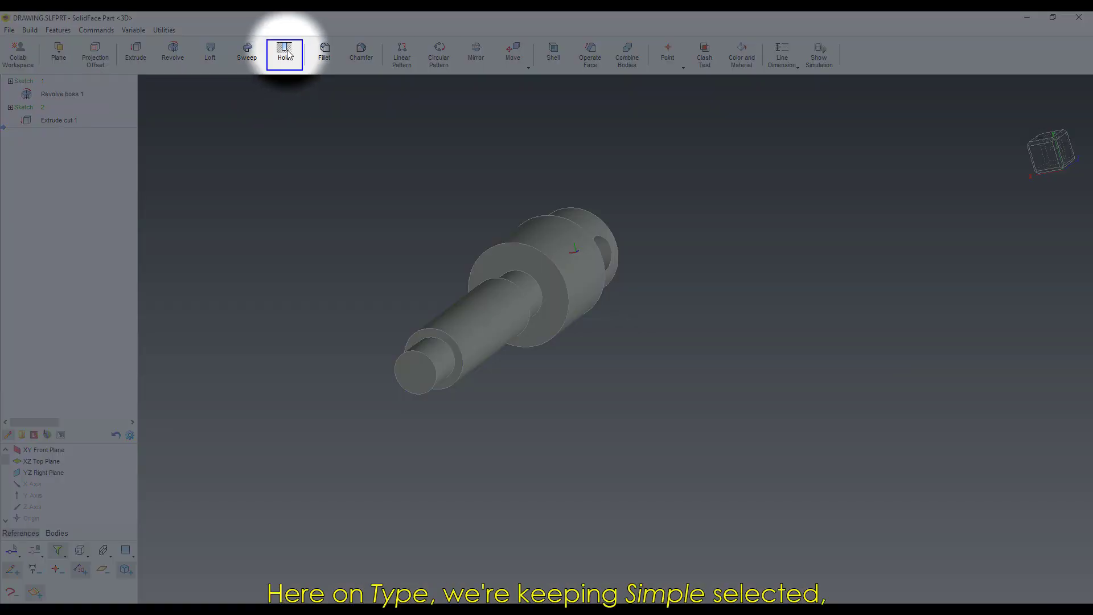
{"action": "left_click", "coordinate": [284, 50]}
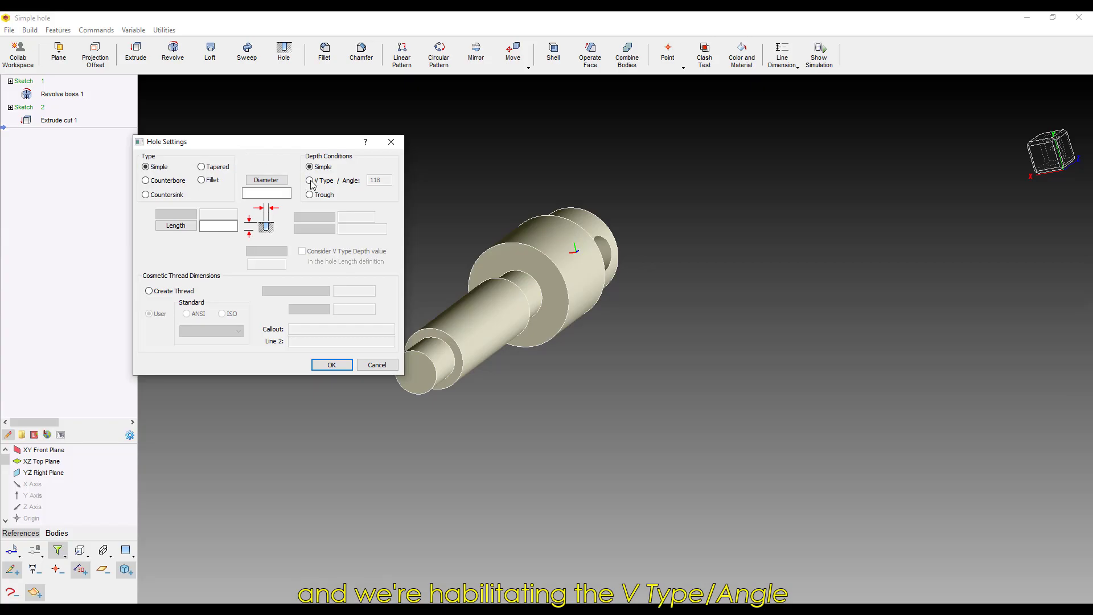
{"action": "left_click", "coordinate": [310, 180]}
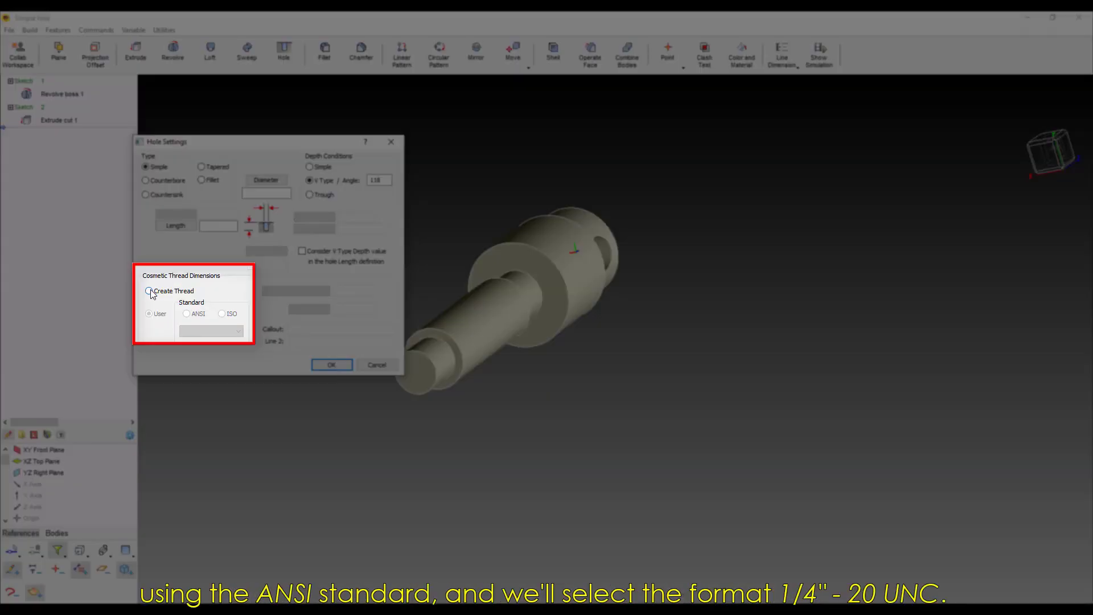
{"action": "left_click", "coordinate": [150, 291]}
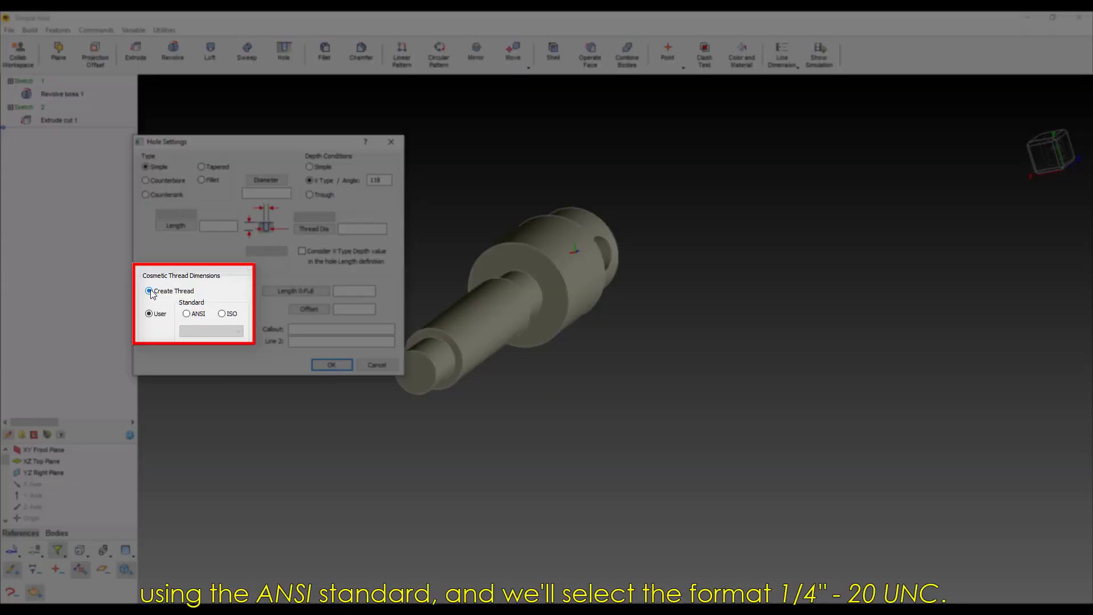
{"action": "left_click", "coordinate": [188, 314]}
{"action": "left_click", "coordinate": [210, 331]}
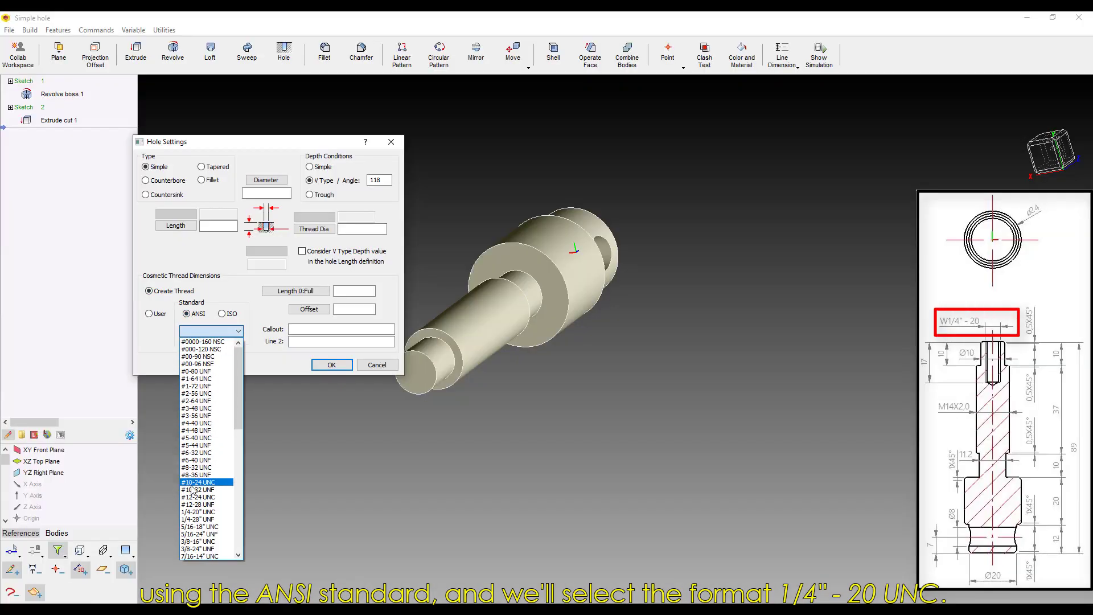
{"action": "left_click", "coordinate": [199, 515]}
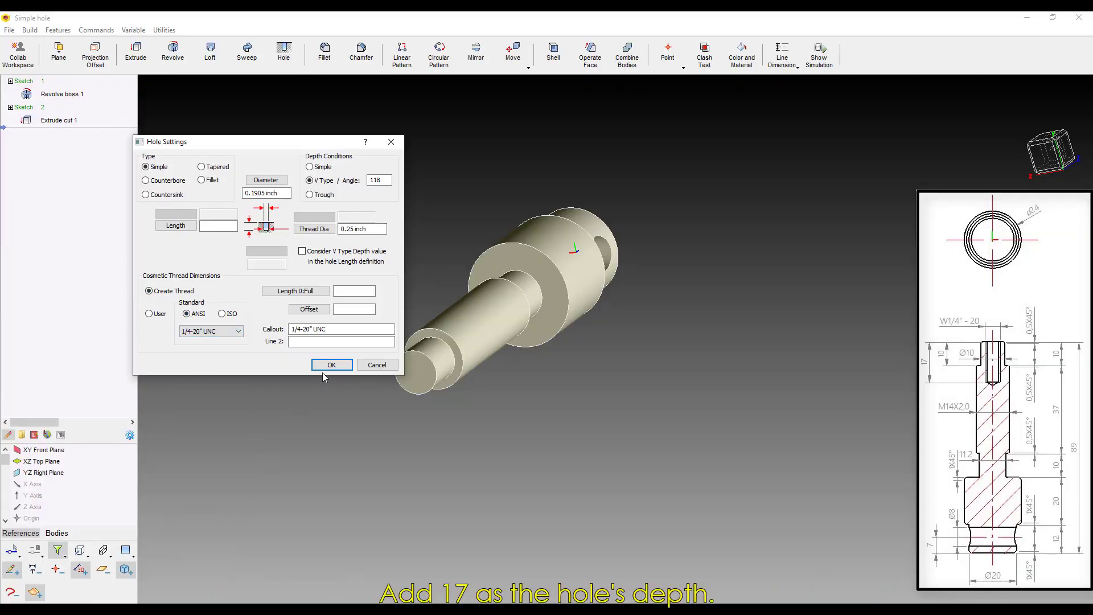
Step: Set the hole length to 17 and place it on the shaft's small end face, at the centre of its circular edge
{"action": "left_click", "coordinate": [217, 228]}
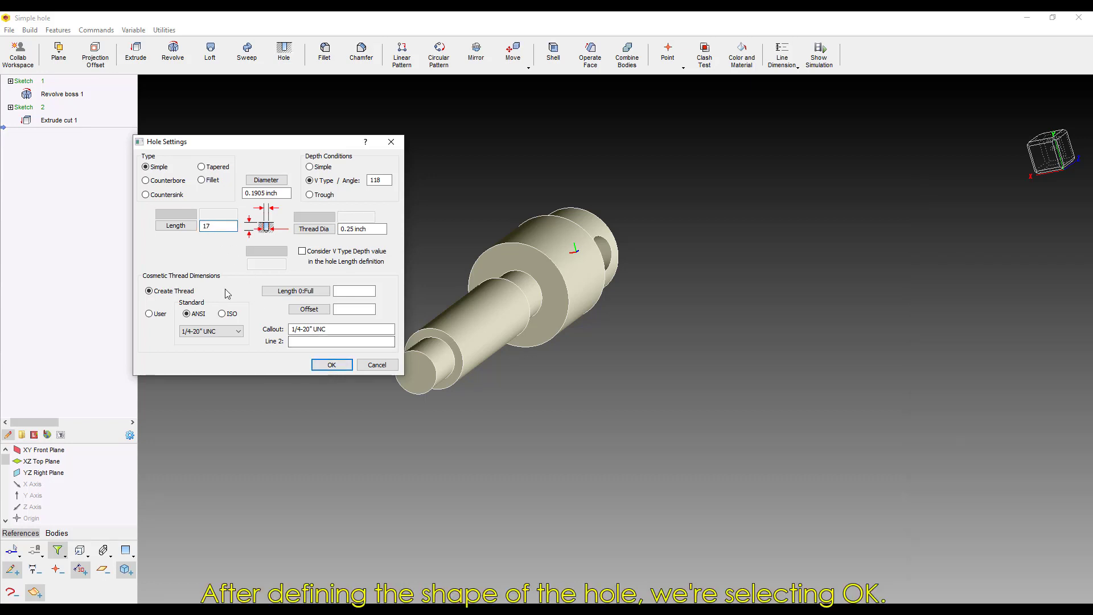
{"action": "left_click", "coordinate": [332, 364]}
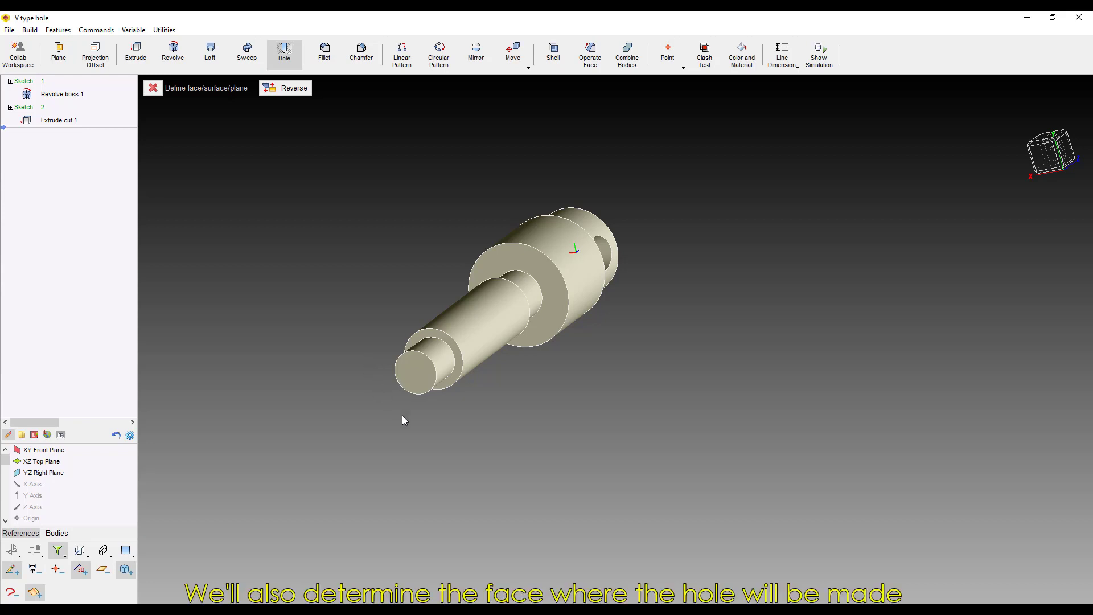
{"action": "left_click", "coordinate": [414, 369]}
{"action": "right_click", "coordinate": [414, 369]}
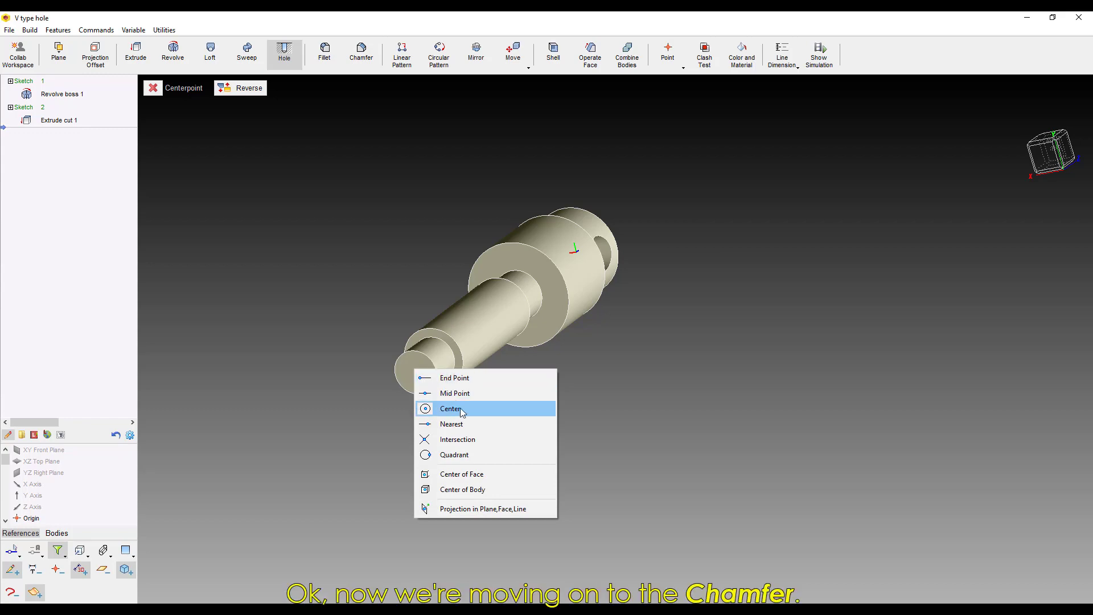
{"action": "left_click", "coordinate": [450, 409]}
{"action": "left_click", "coordinate": [431, 366]}
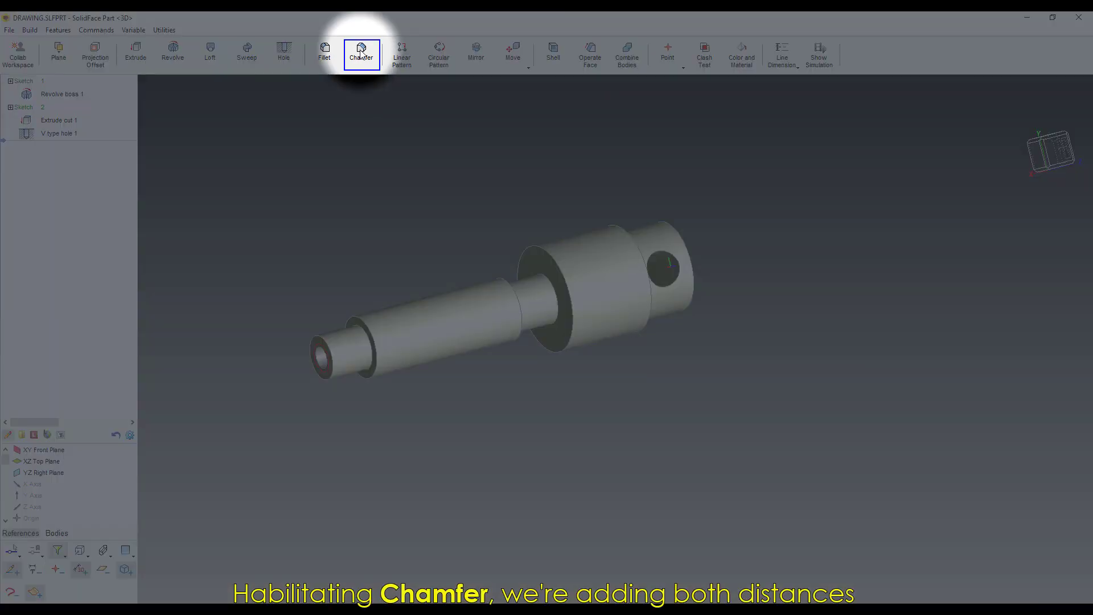
Step: Chamfer the small tip's outer edge and both end edges of the 37-long section with distances 0.5 and 0.5
{"action": "left_click", "coordinate": [361, 53]}
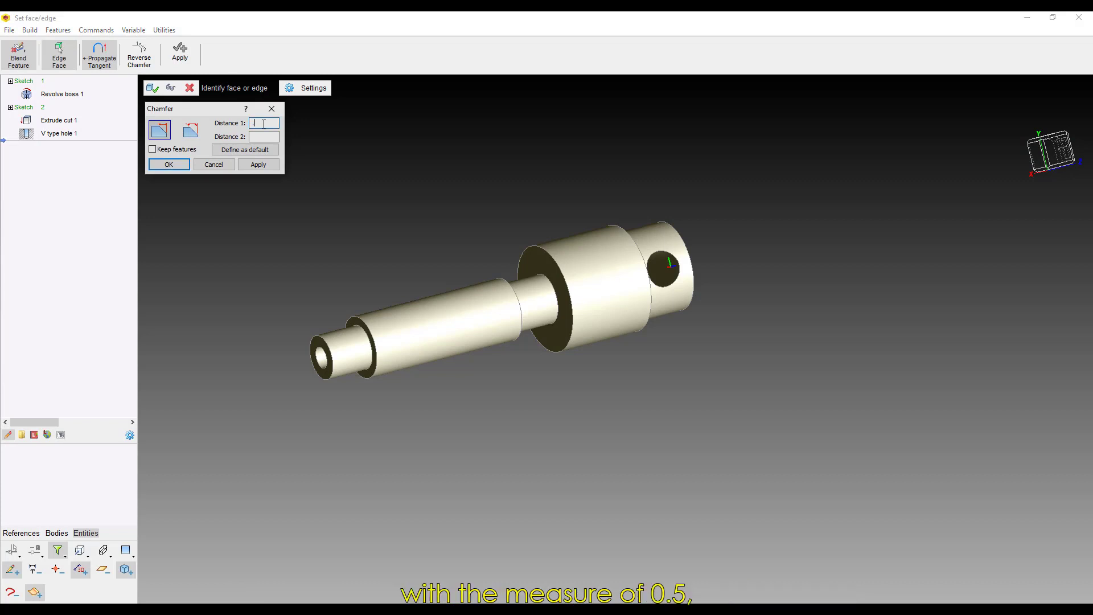
{"action": "type", "text": ".5"}
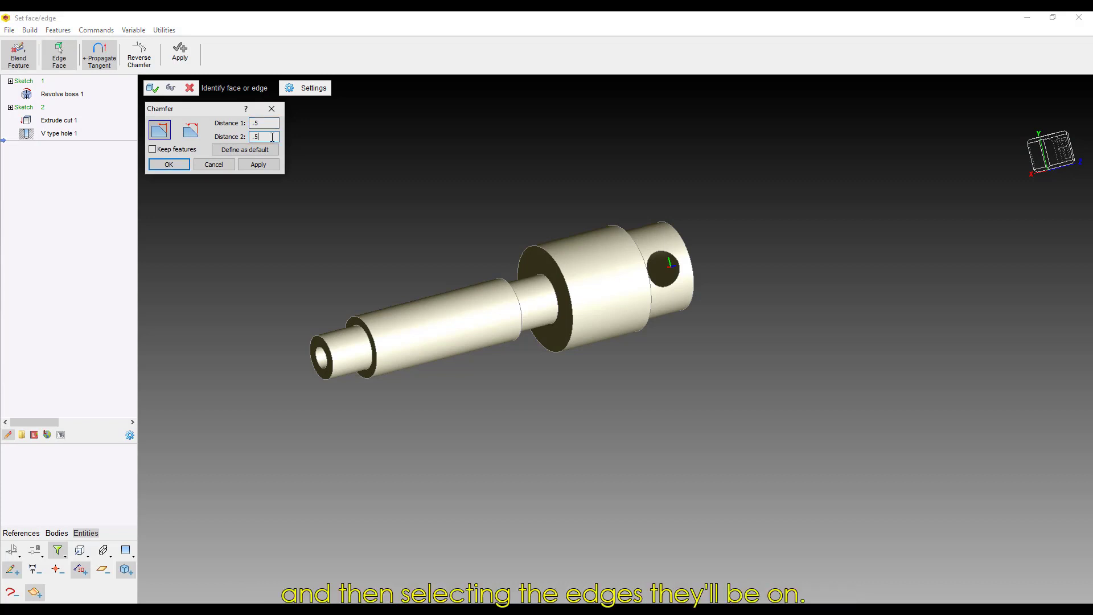
{"action": "left_click", "coordinate": [324, 341]}
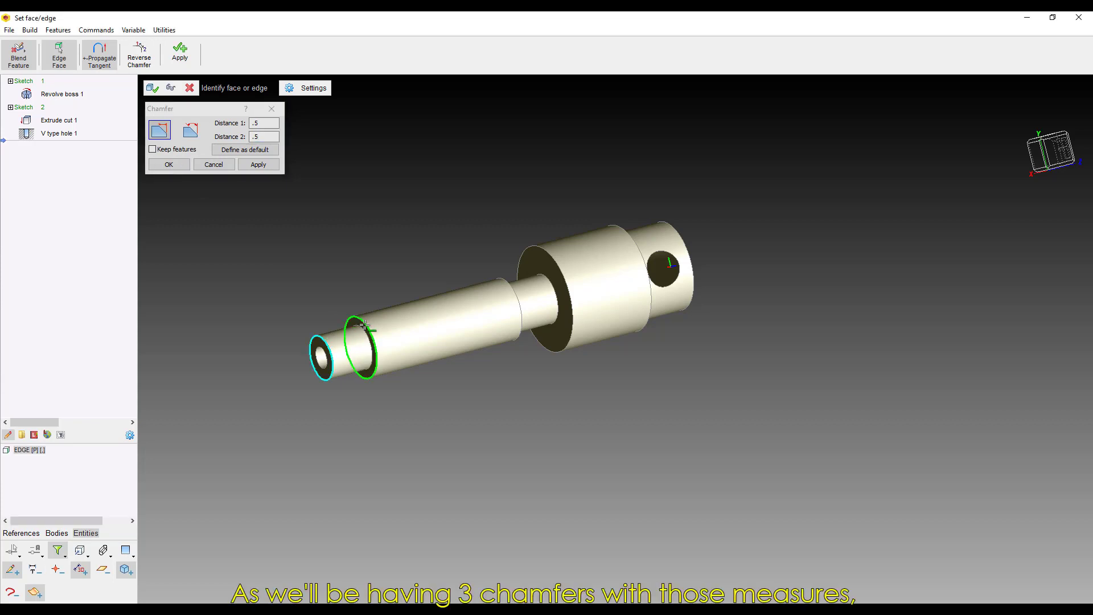
{"action": "left_click", "coordinate": [365, 326]}
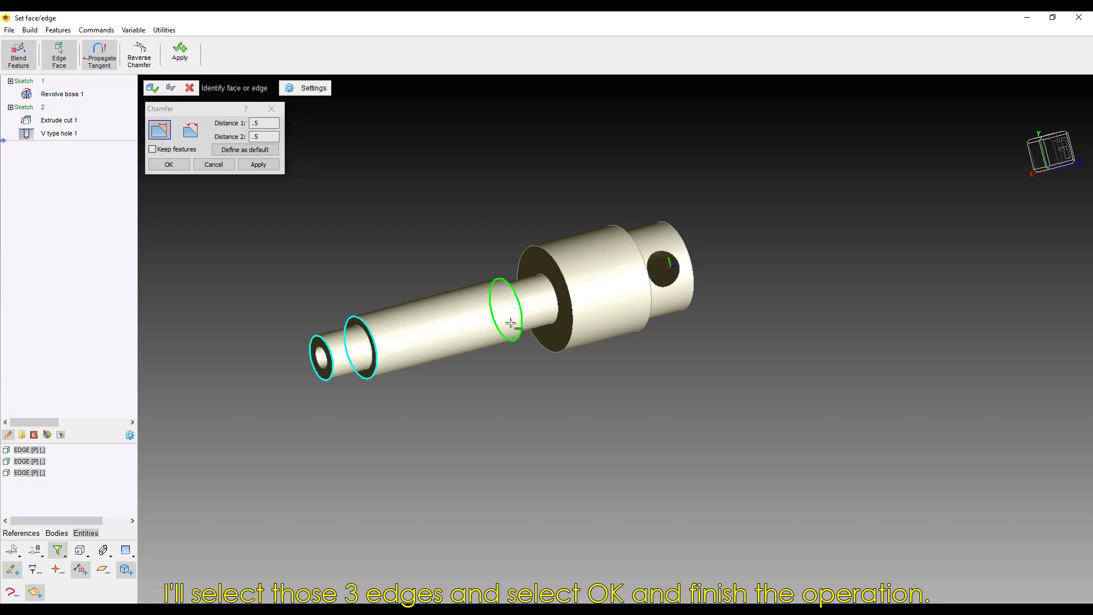
{"action": "mouse_move", "coordinate": [496, 376]}
{"action": "middle_mouse_down"}
{"action": "mouse_move", "coordinate": [387, 417]}
{"action": "mouse_move", "coordinate": [483, 389]}
{"action": "middle_mouse_up"}
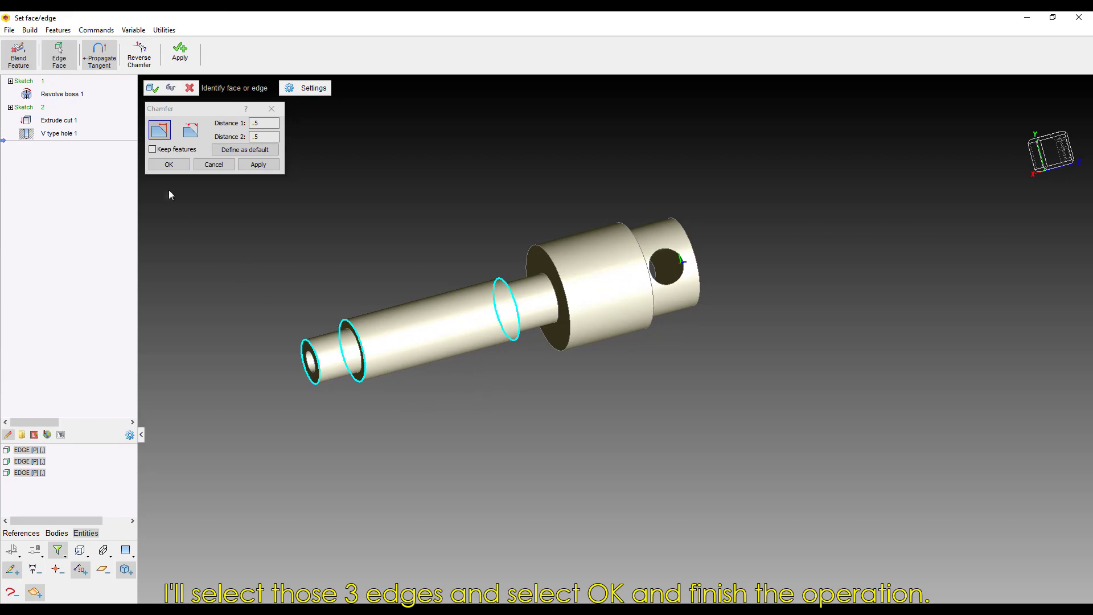
{"action": "left_click", "coordinate": [170, 167]}
Step: Chamfer both edges of the largest-diameter section and the outer edge of the cross-hole end with distances 1 and 1
{"action": "middle_click_drag", "start_coordinate": [271, 281], "coordinate": [414, 413]}
{"action": "left_click", "coordinate": [361, 52]}
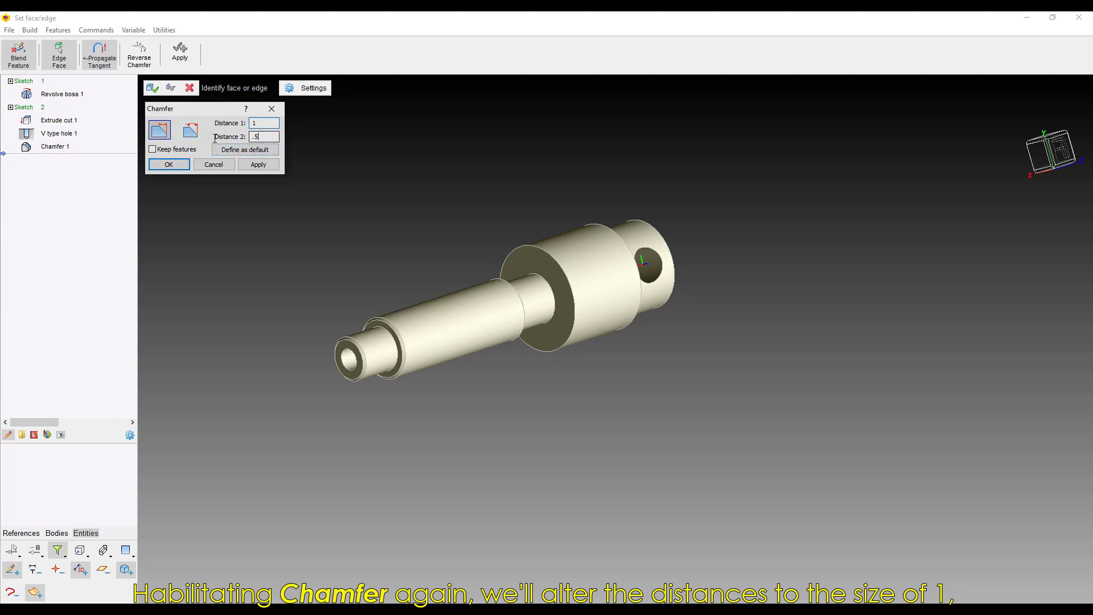
{"action": "key", "text": "BackSpace"}
{"action": "key", "text": "BackSpace"}
{"action": "type", "text": "1"}
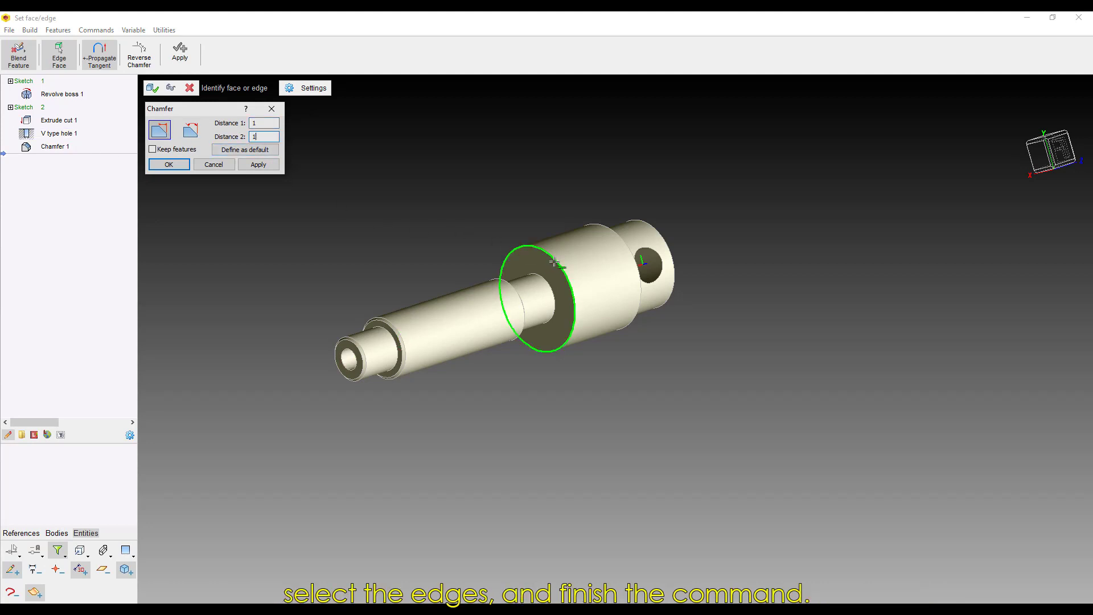
{"action": "left_click", "coordinate": [556, 262]}
{"action": "middle_click_drag", "start_coordinate": [555, 263], "coordinate": [501, 422]}
{"action": "left_click", "coordinate": [640, 278]}
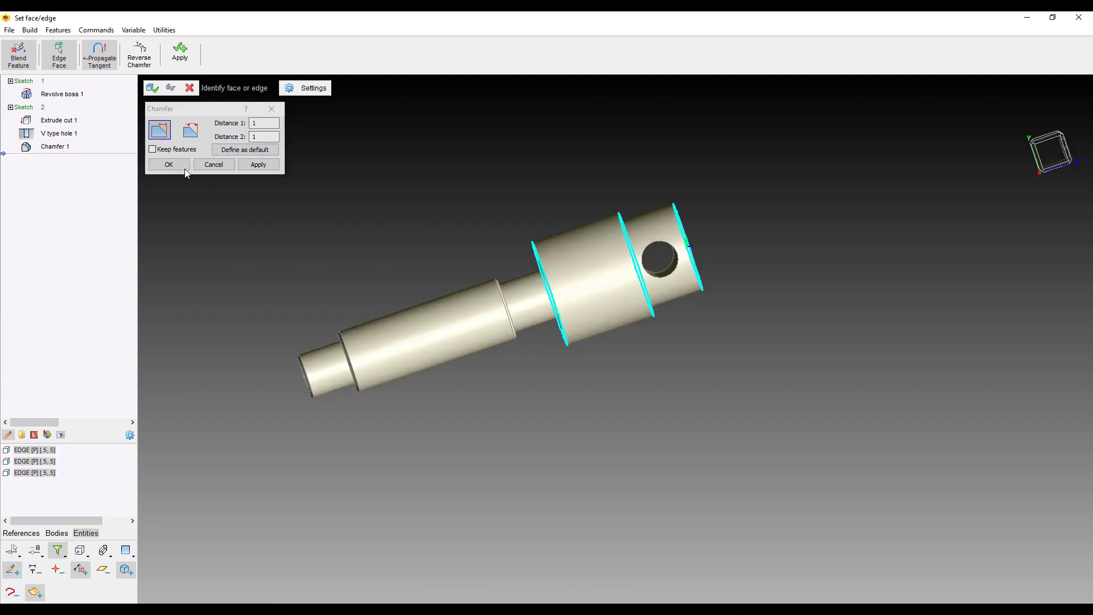
{"action": "left_click", "coordinate": [169, 164]}
Step: Assign the Carbon Steel material to the shaft body
{"action": "middle_click_drag", "start_coordinate": [467, 296], "coordinate": [421, 265]}
{"action": "left_click", "coordinate": [742, 55]}
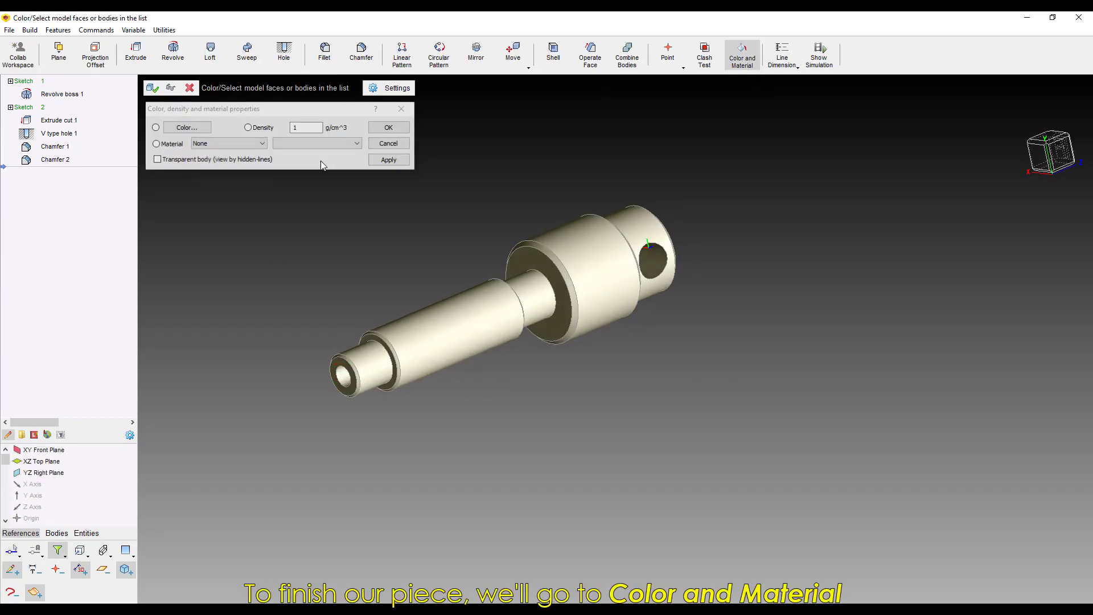
{"action": "left_click", "coordinate": [228, 144]}
{"action": "left_click", "coordinate": [210, 168]}
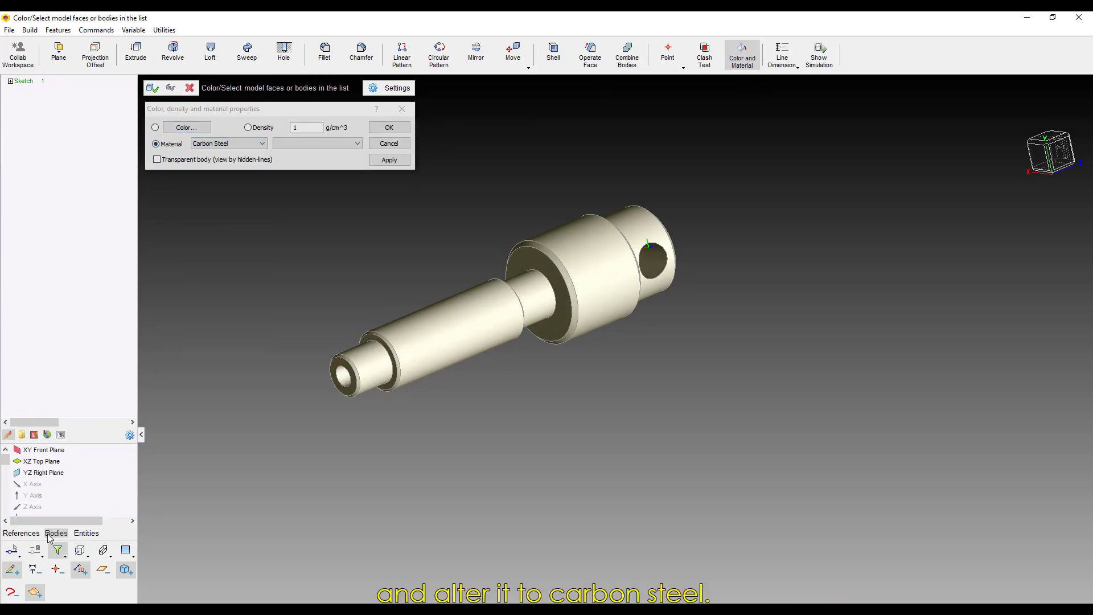
{"action": "left_click", "coordinate": [389, 128]}
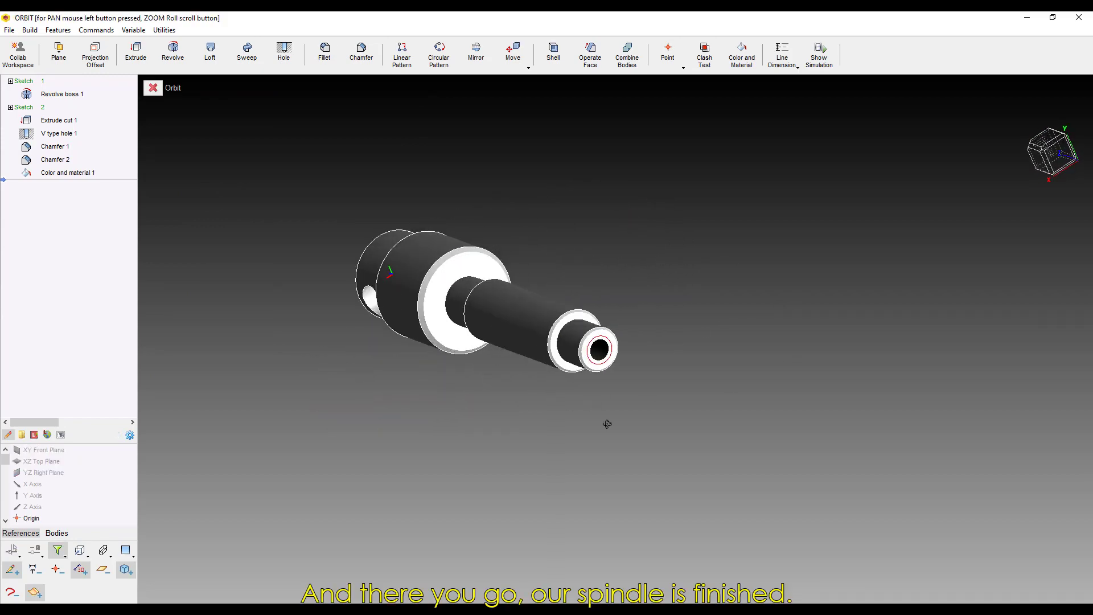
{"action": "middle_click_drag", "start_coordinate": [606, 422], "coordinate": [852, 307]}
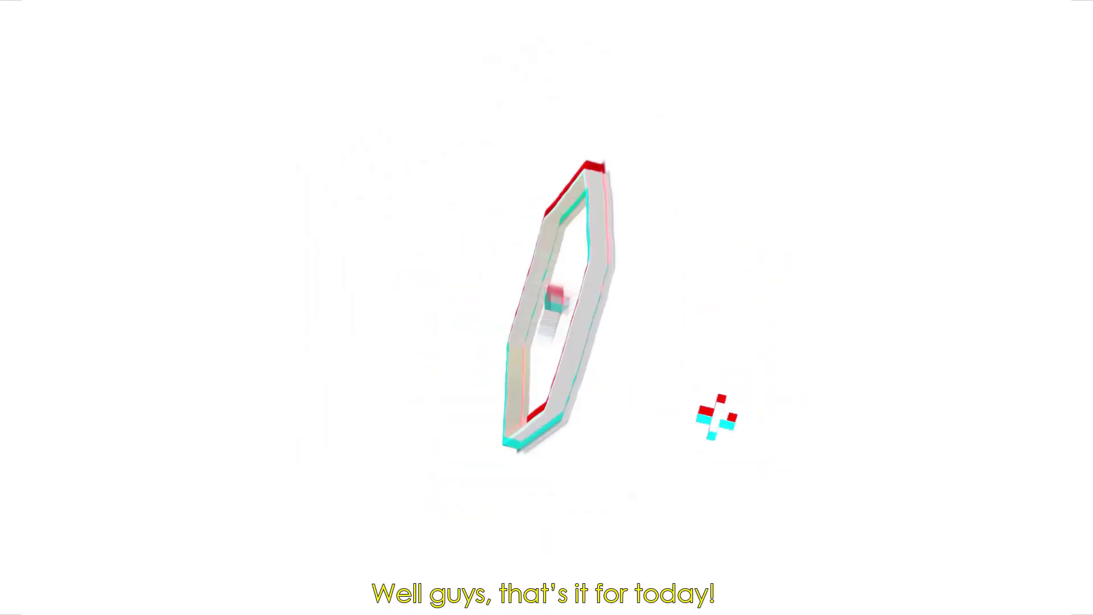